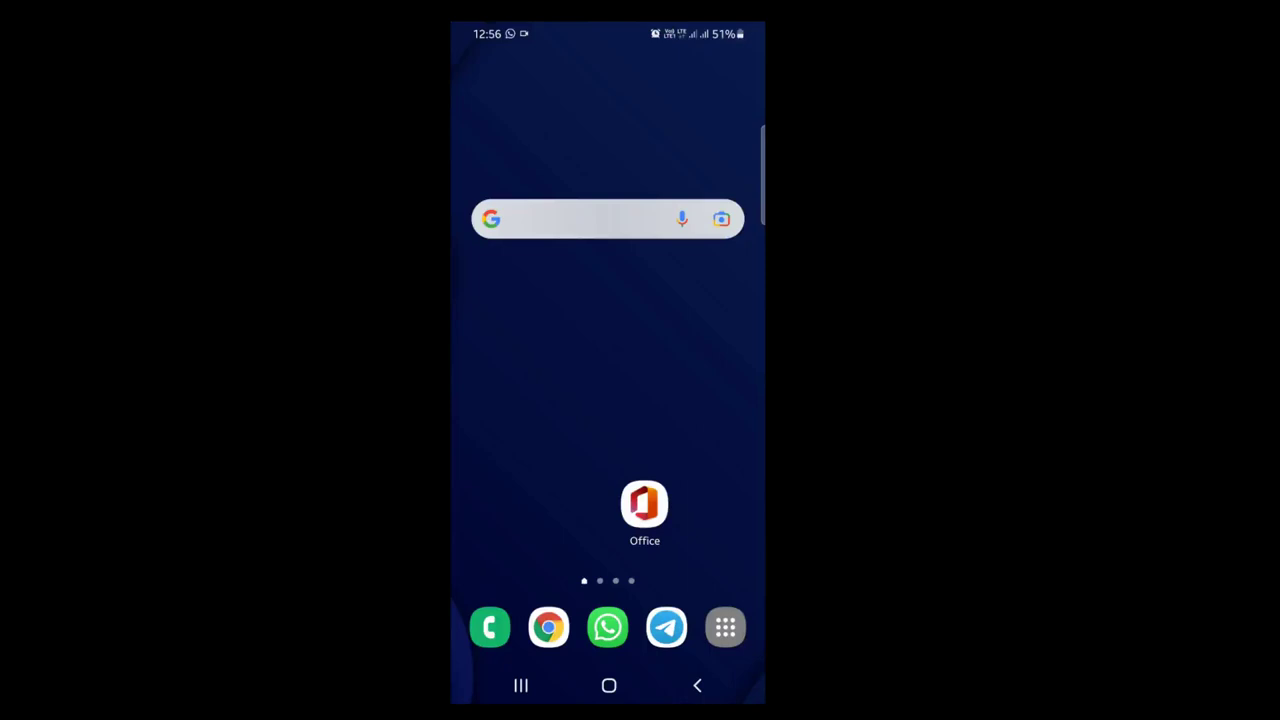
Step: Launch the Microsoft Office app from the Android home screen
click(644, 505)
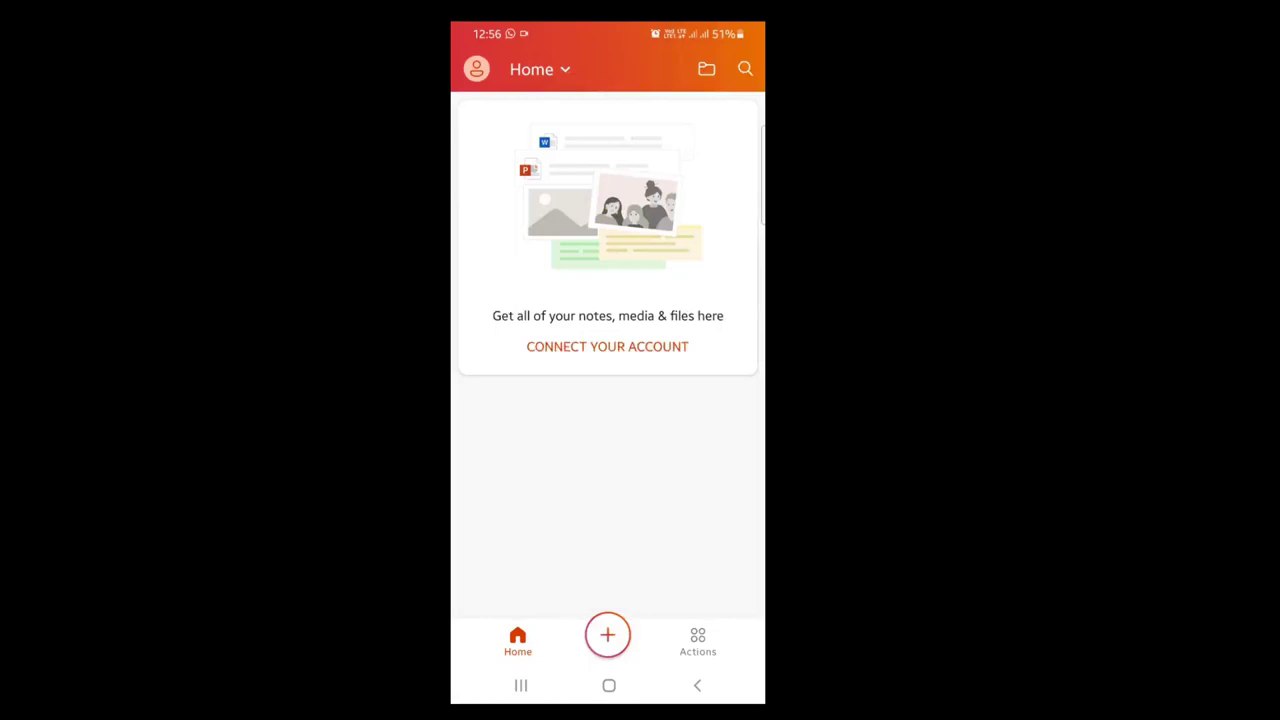
Step: Open the Office Actions list and start the Image to text conversion
click(698, 641)
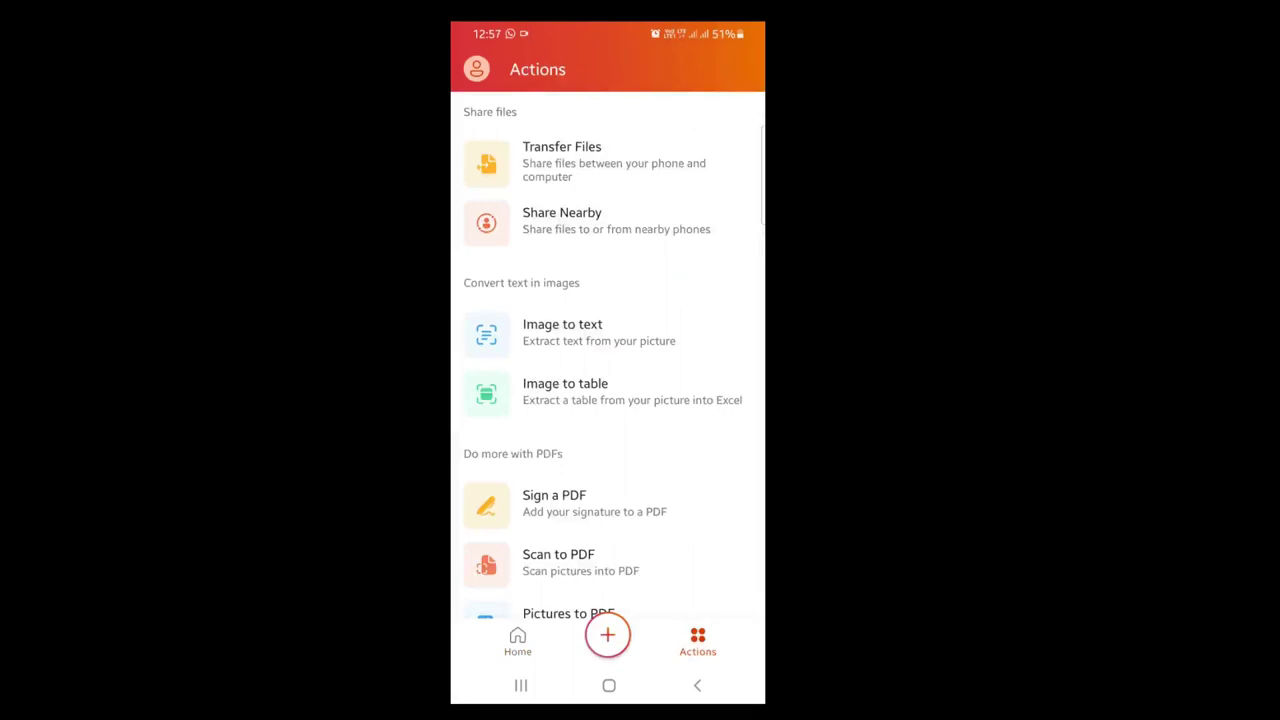
click(600, 332)
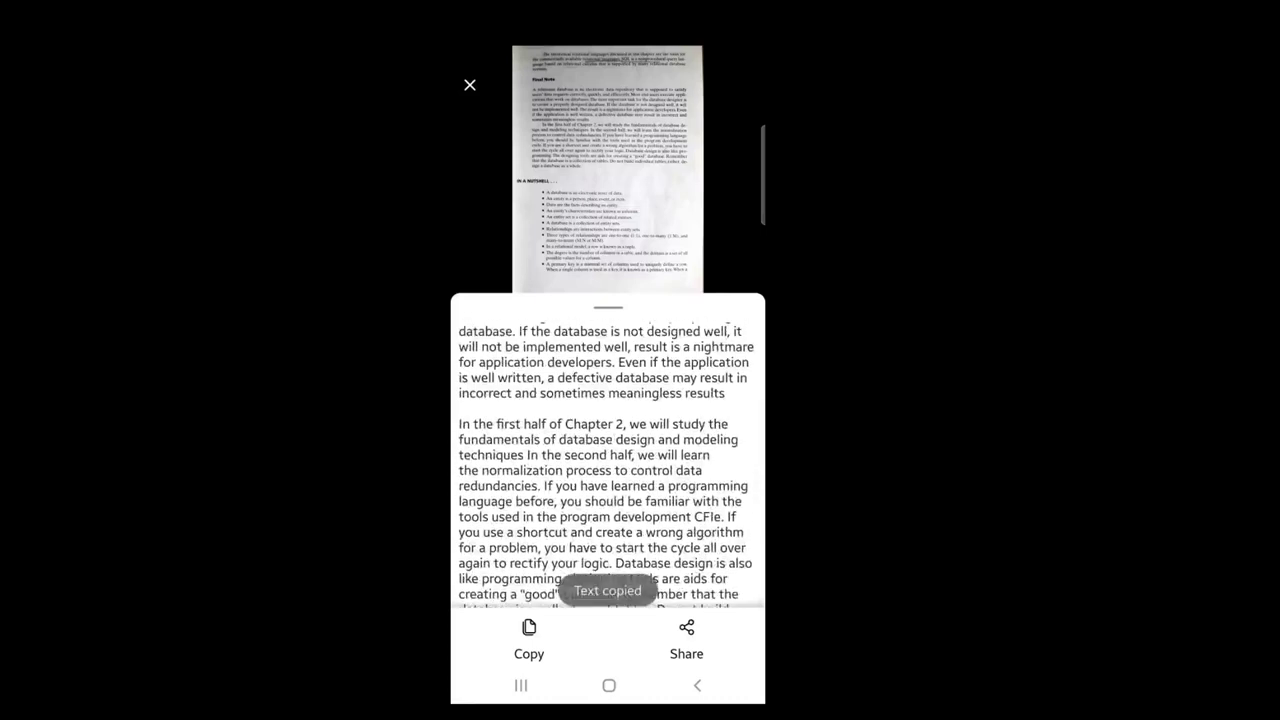
Step: Leave the text scan for the phone's home screen, keeping the extracted text copied
click(609, 685)
Step: Reopen Office and create a new blank Word document, Document (11)
click(644, 504)
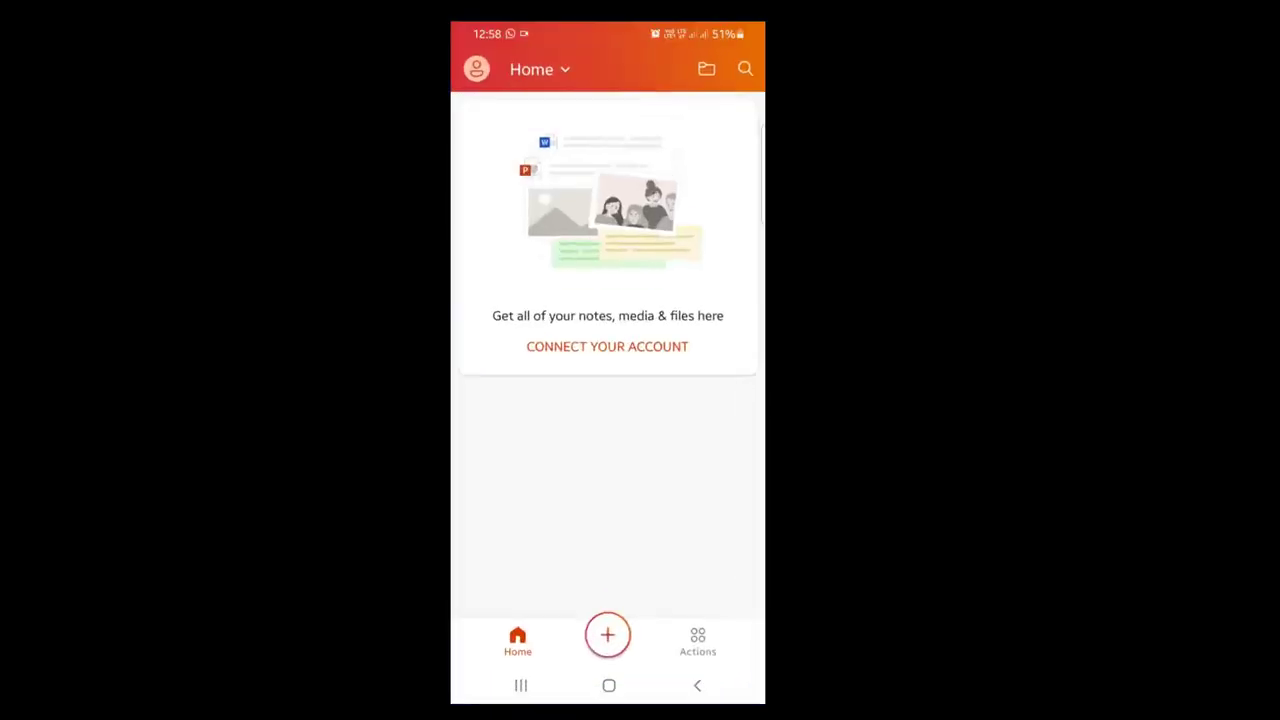
click(607, 635)
click(686, 522)
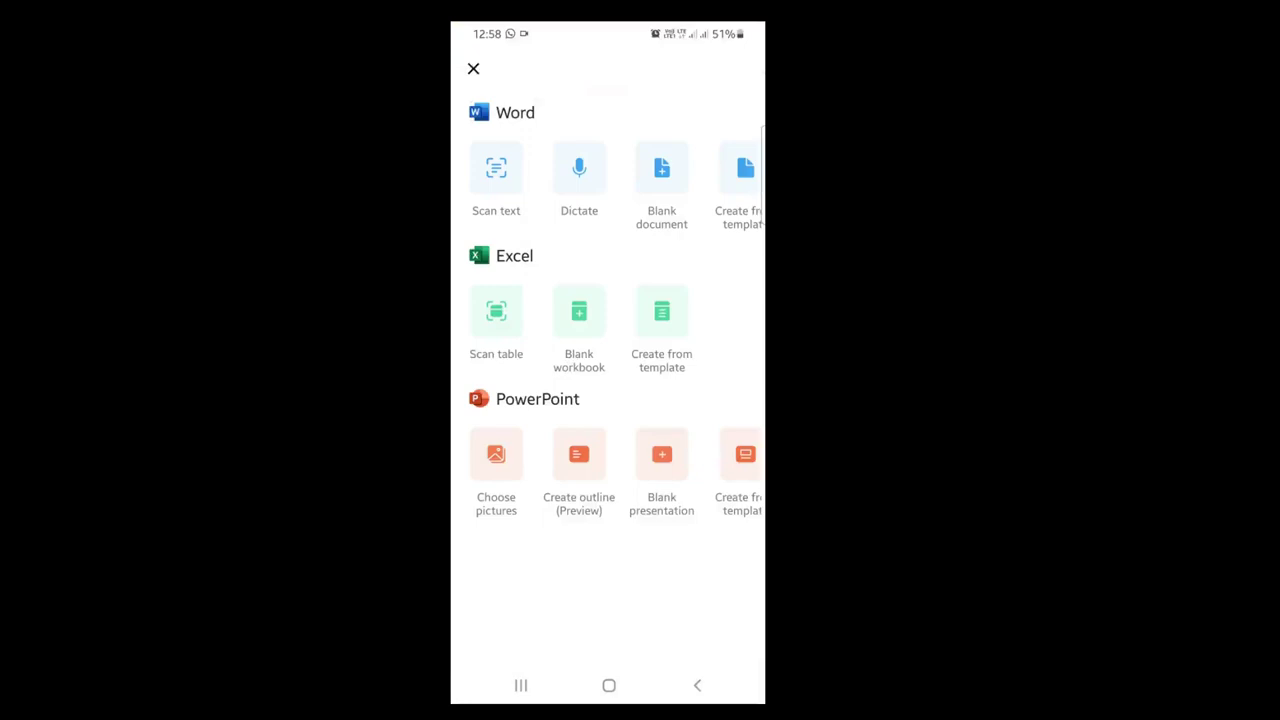
click(661, 175)
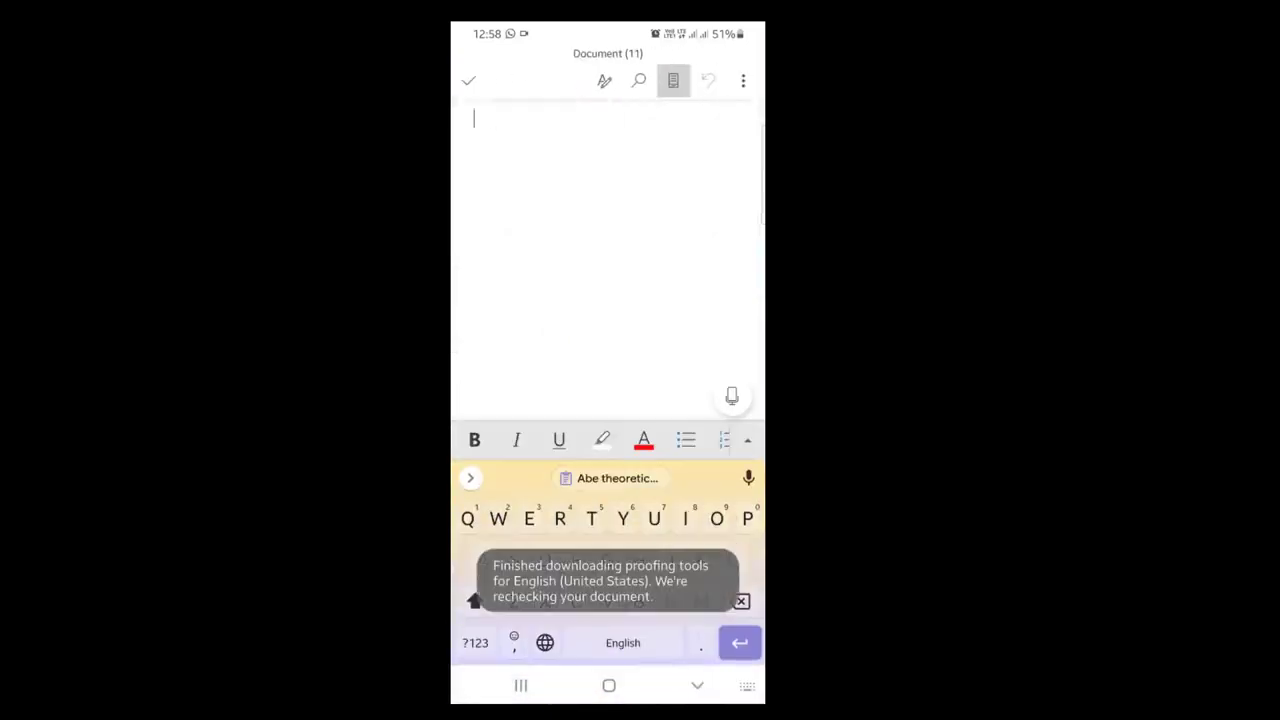
Step: Paste the copied relational-database textbook text into Document (11) and scroll through it
key(ctrl+v)
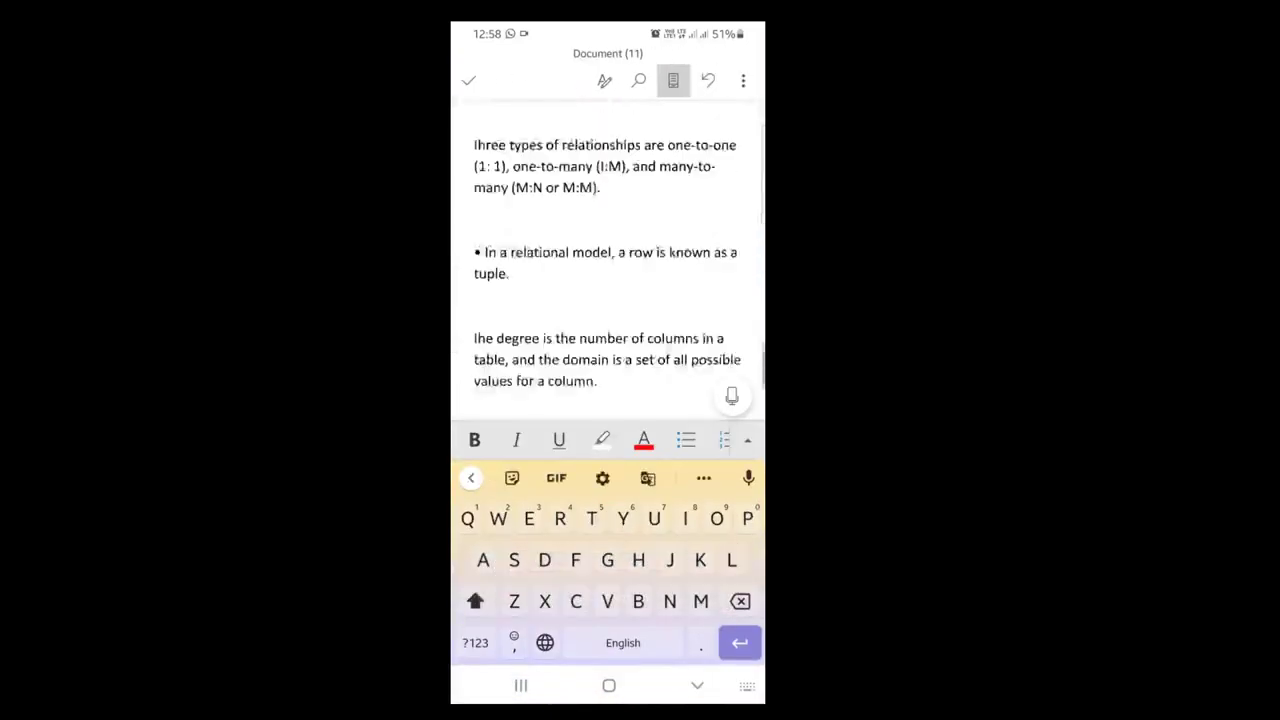
scroll(608, 360, up, 10)
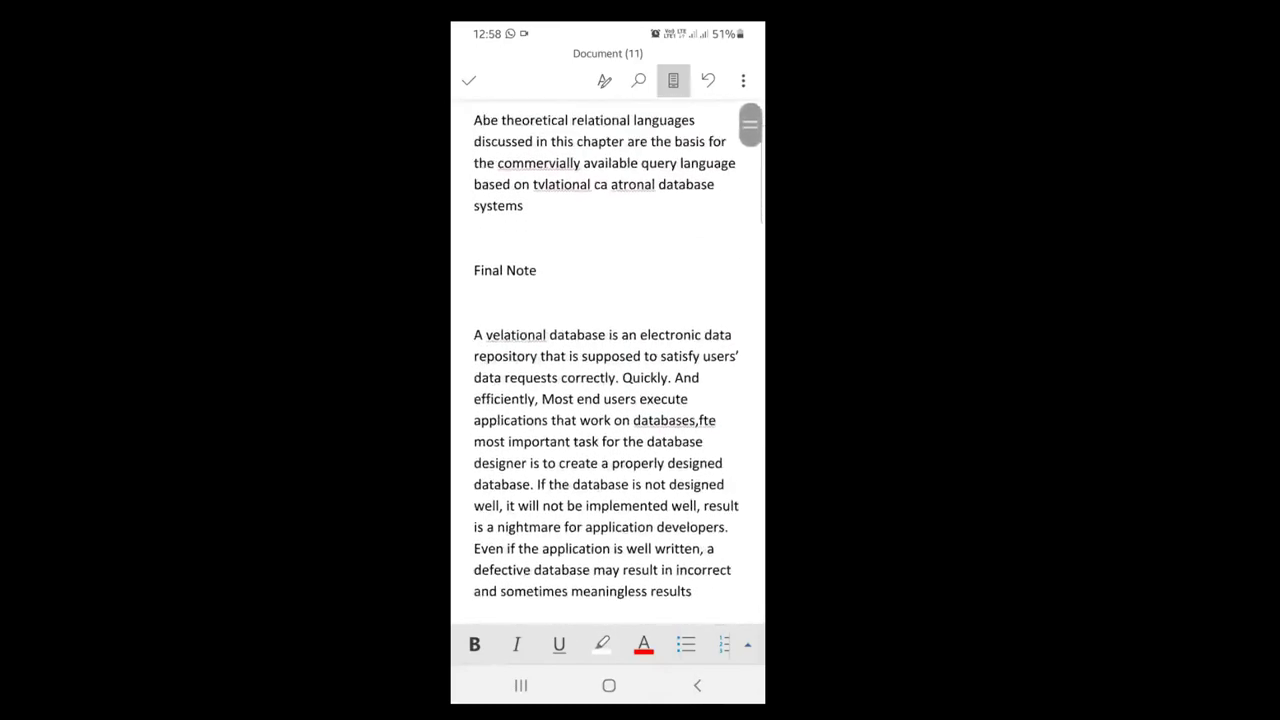
scroll(608, 360, down, 3)
scroll(608, 360, down, 10)
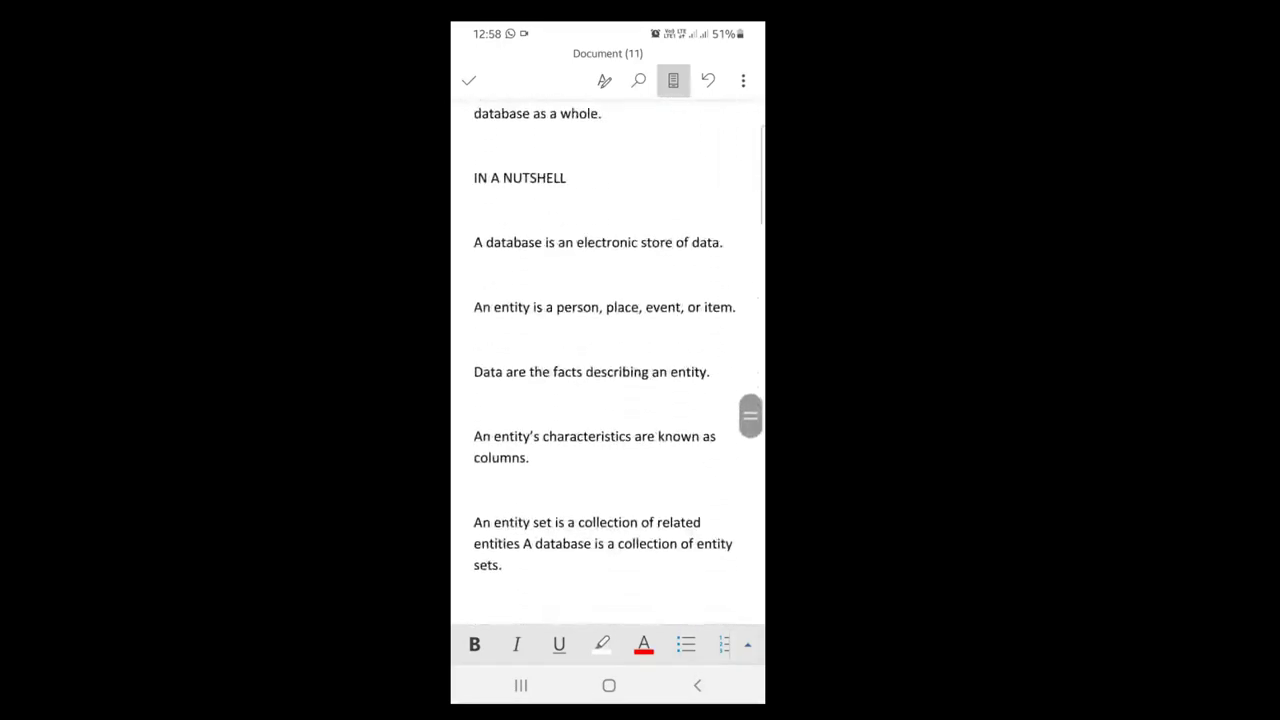
scroll(608, 360, up, 2)
scroll(608, 360, up, 2)
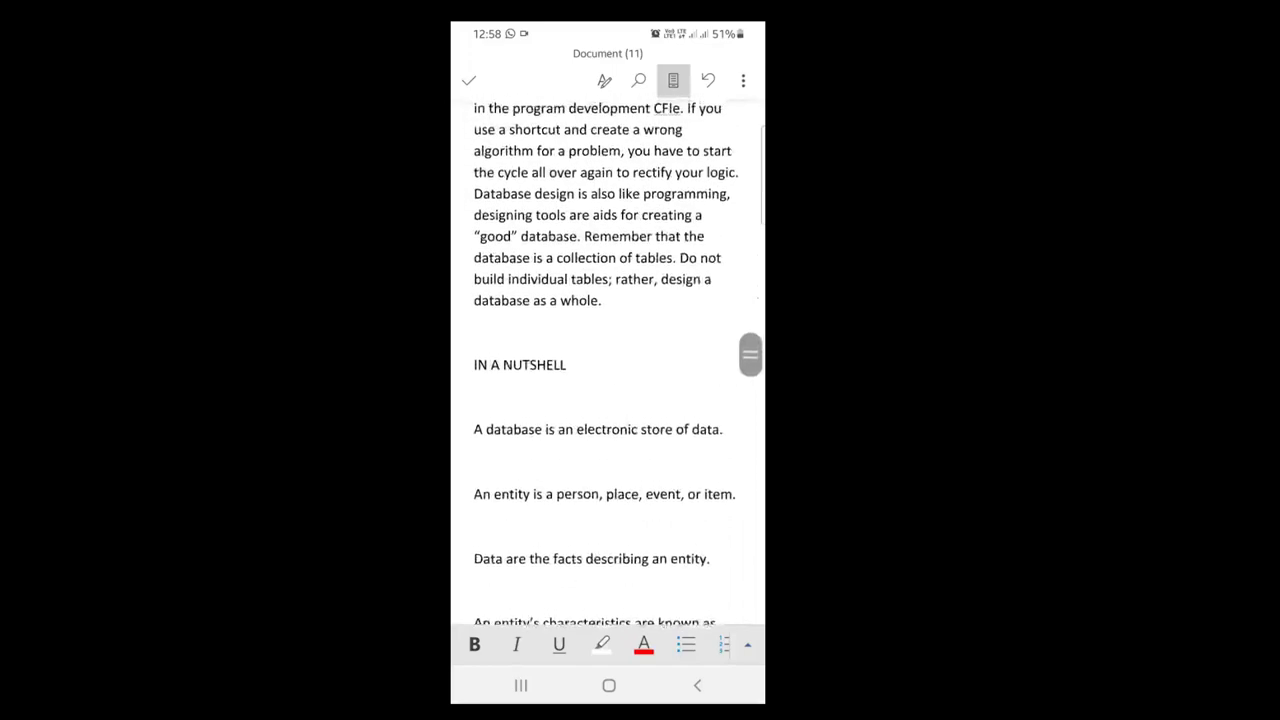
scroll(608, 360, up, 4)
scroll(608, 360, up, 1)
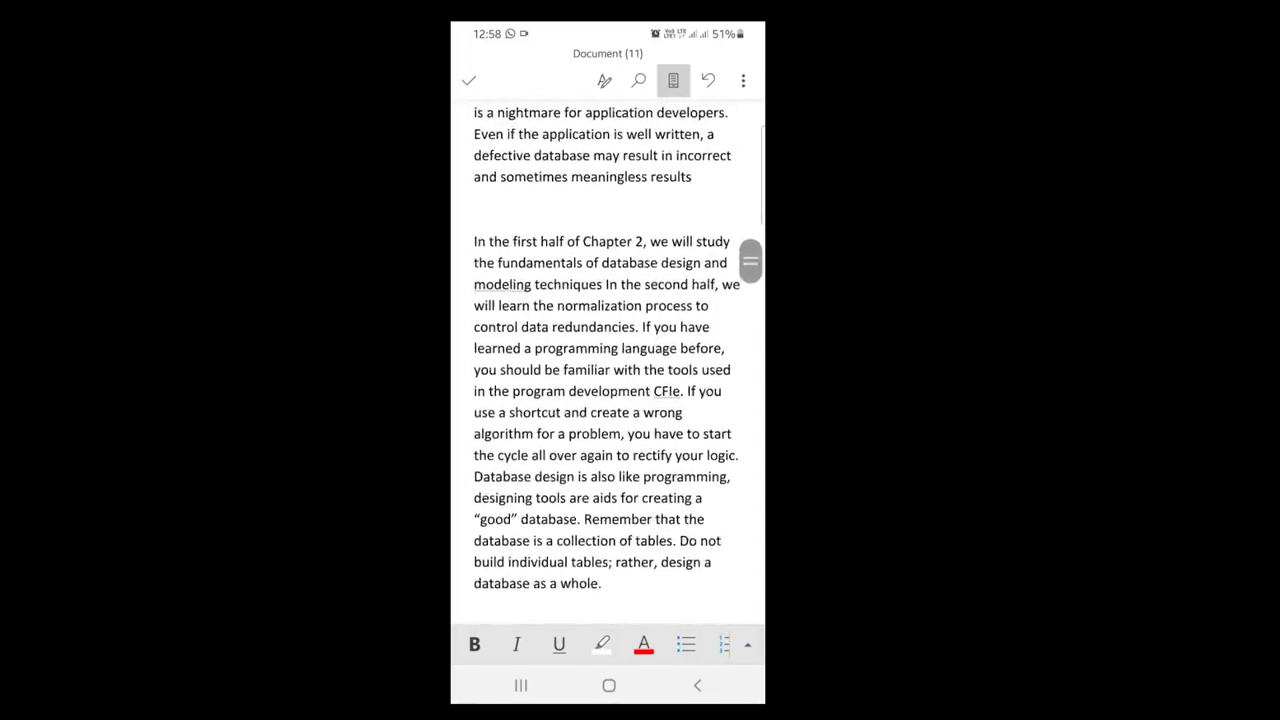
scroll(608, 360, up, 3)
scroll(608, 360, up, 3)
scroll(608, 360, up, 1)
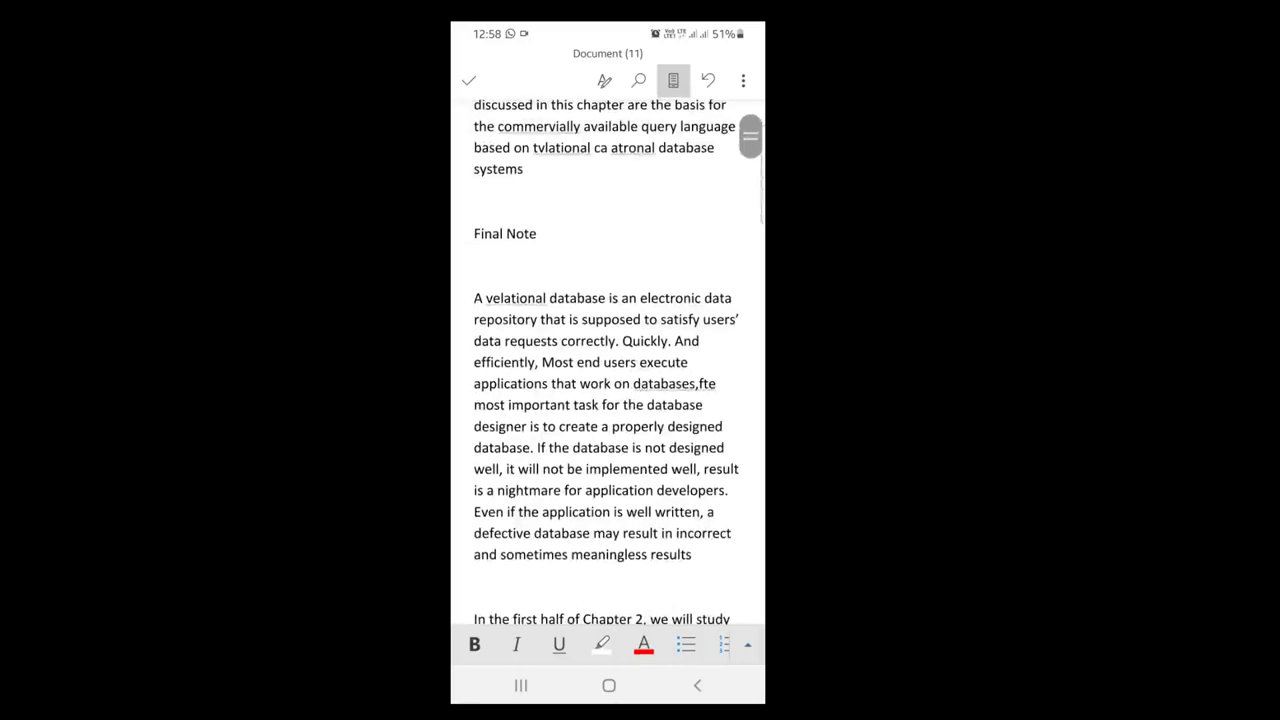
Step: Correct the misspelling 'velational' to 'relational' using the spelling suggestion
double_click(515, 298)
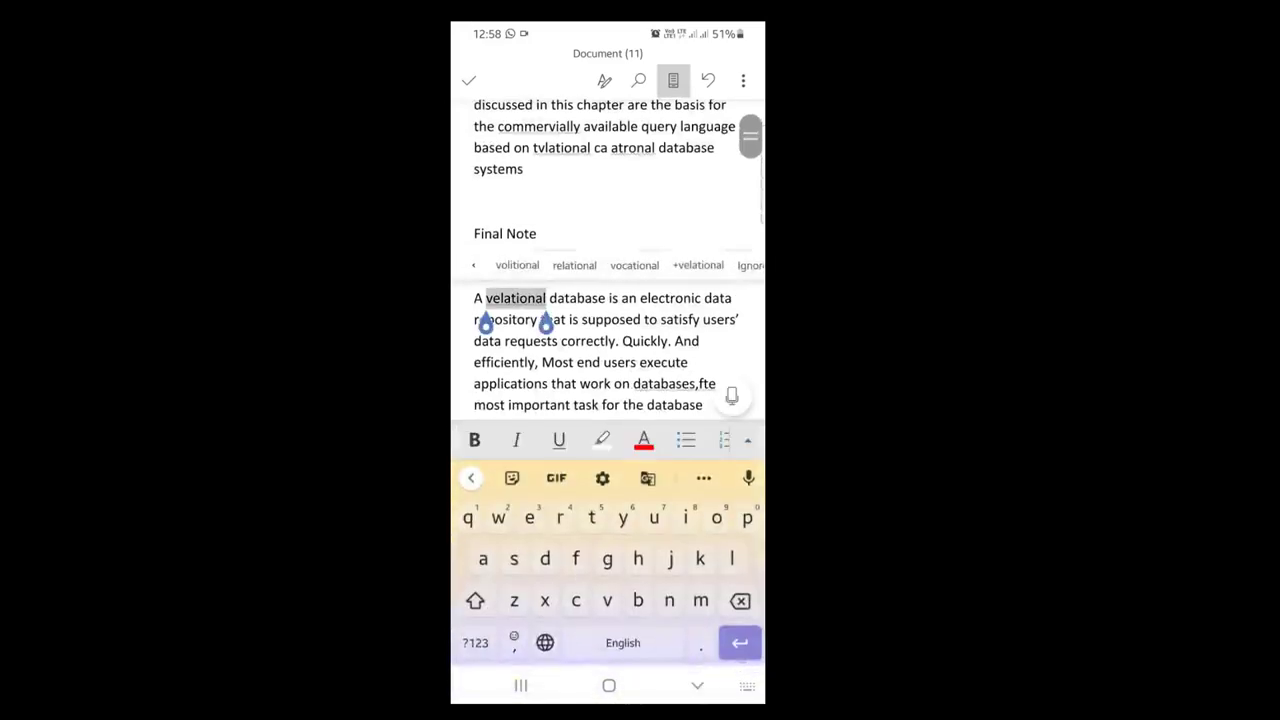
click(574, 265)
scroll(608, 260, up, 1)
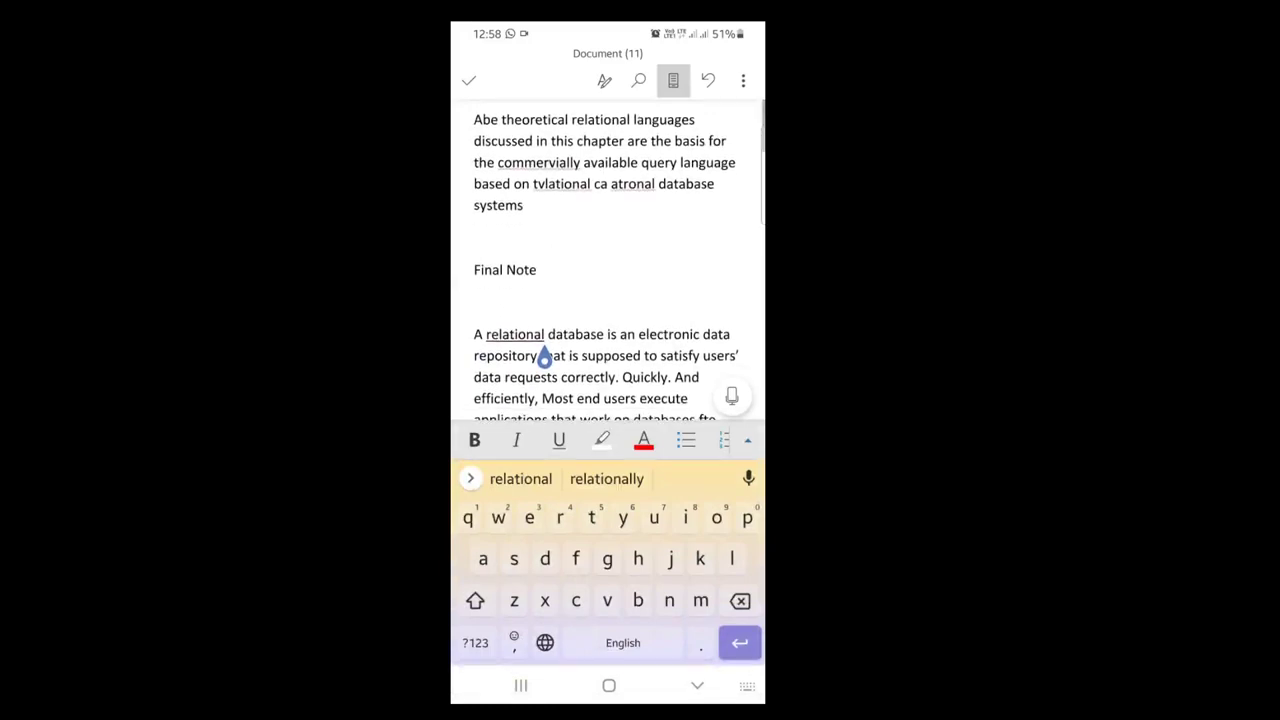
Step: Select the misspelled 'tvlational', review the rest of the document, and leave it saved
double_click(561, 183)
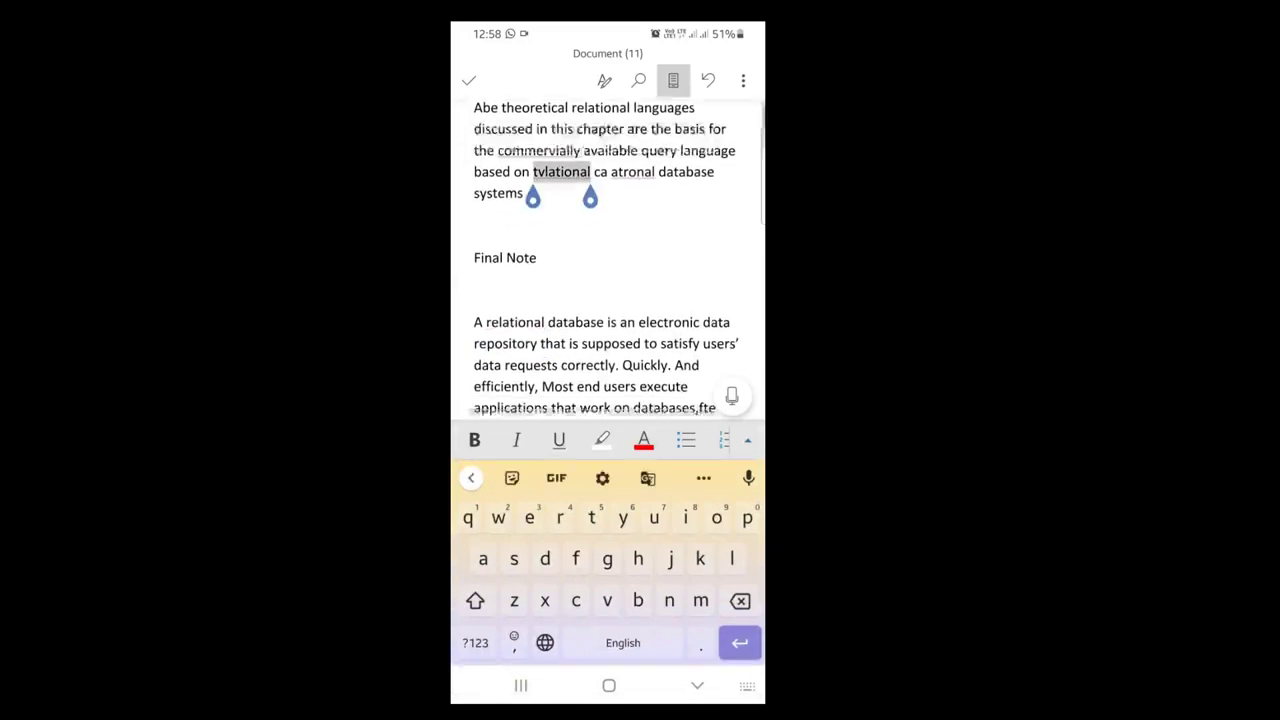
scroll(608, 260, down, 10)
scroll(608, 260, down, 2)
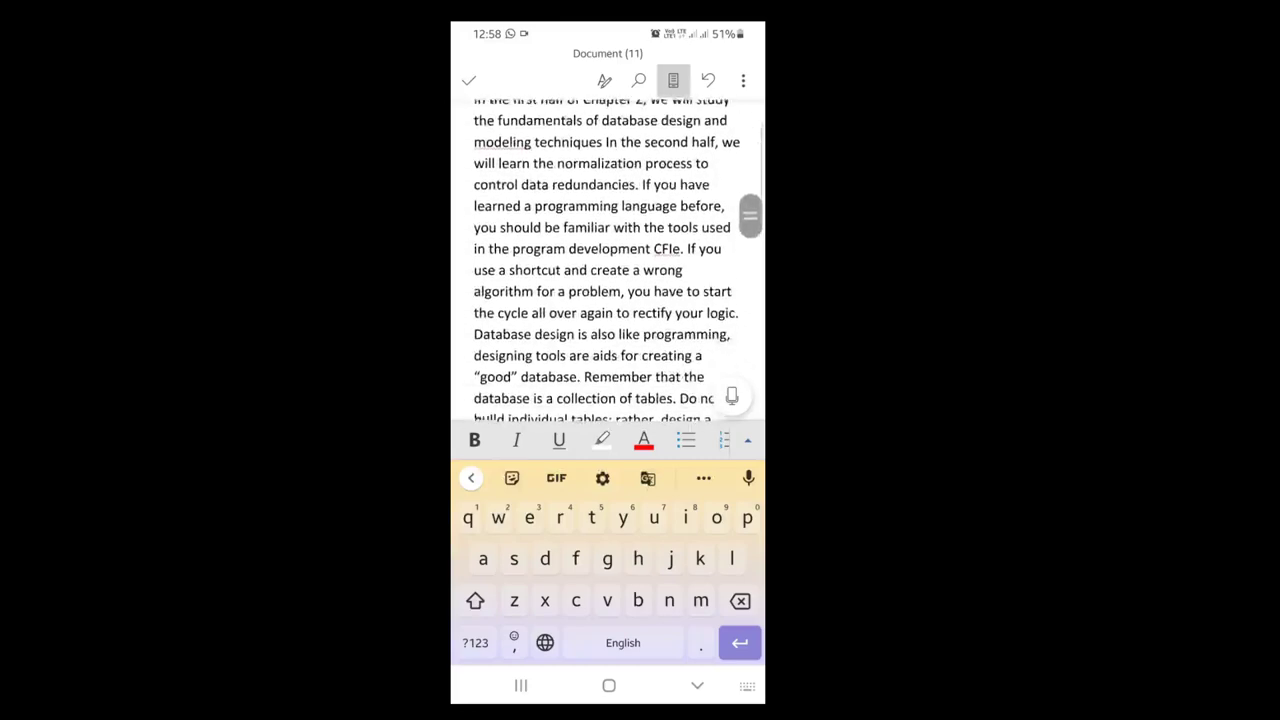
scroll(608, 260, down, 3)
scroll(608, 260, down, 5)
scroll(608, 260, down, 3)
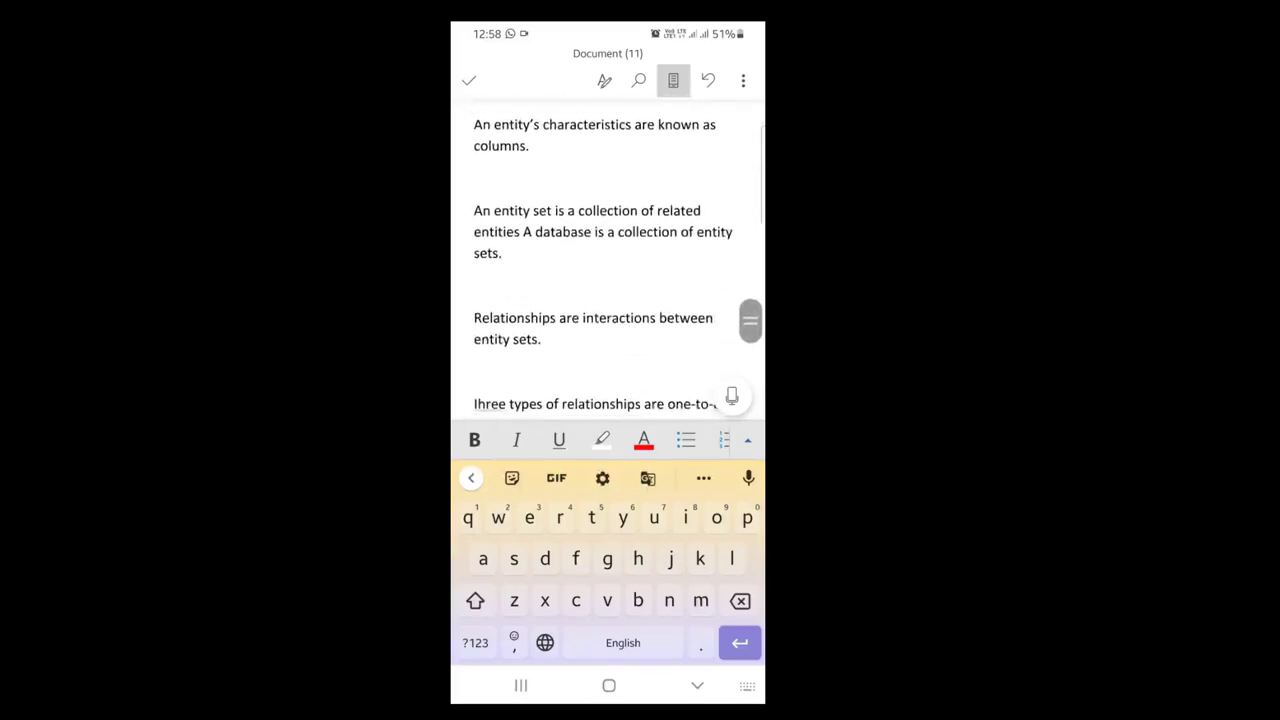
click(697, 685)
scroll(608, 360, up, 1)
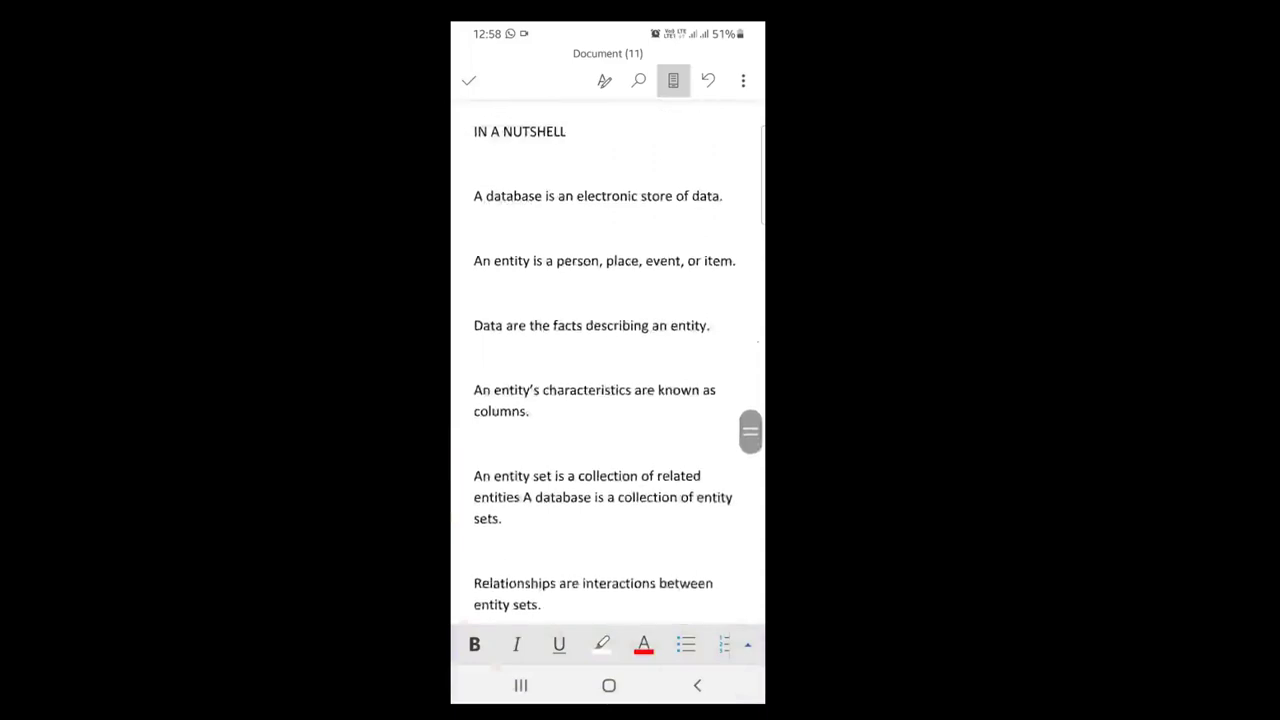
scroll(608, 360, up, 2)
scroll(608, 360, down, 3)
scroll(608, 360, down, 3)
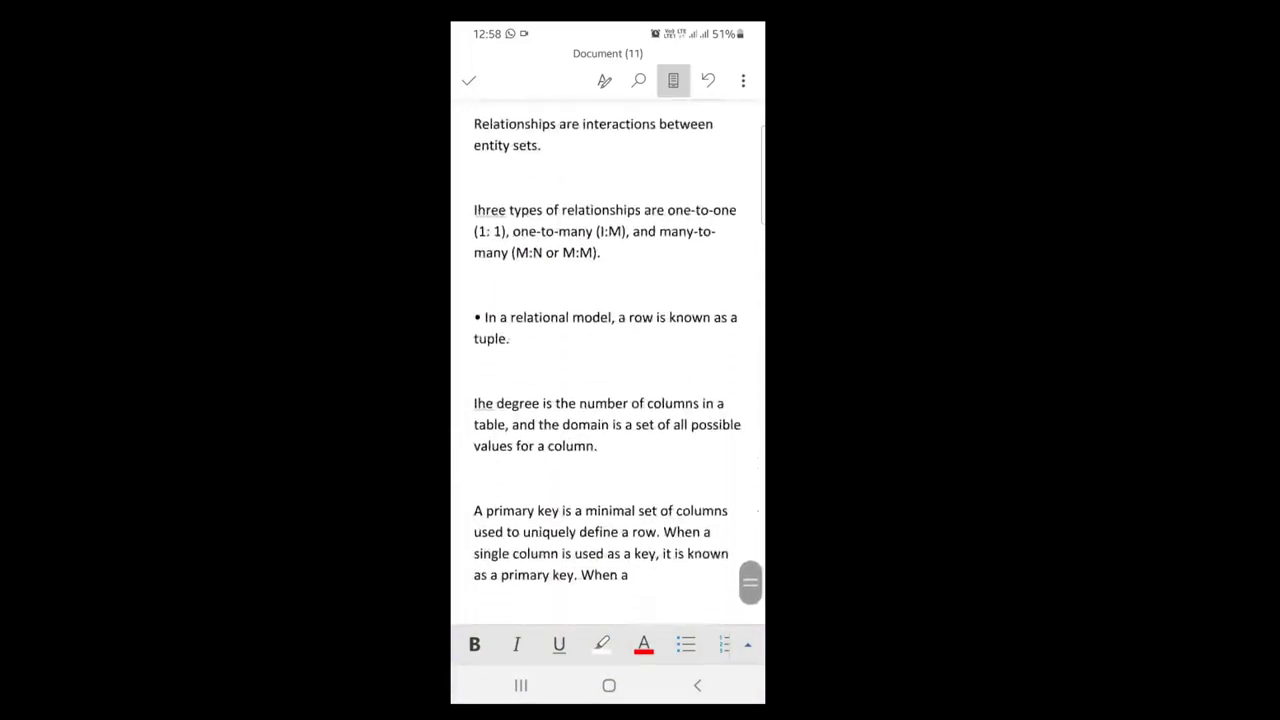
scroll(607, 339, down, 1)
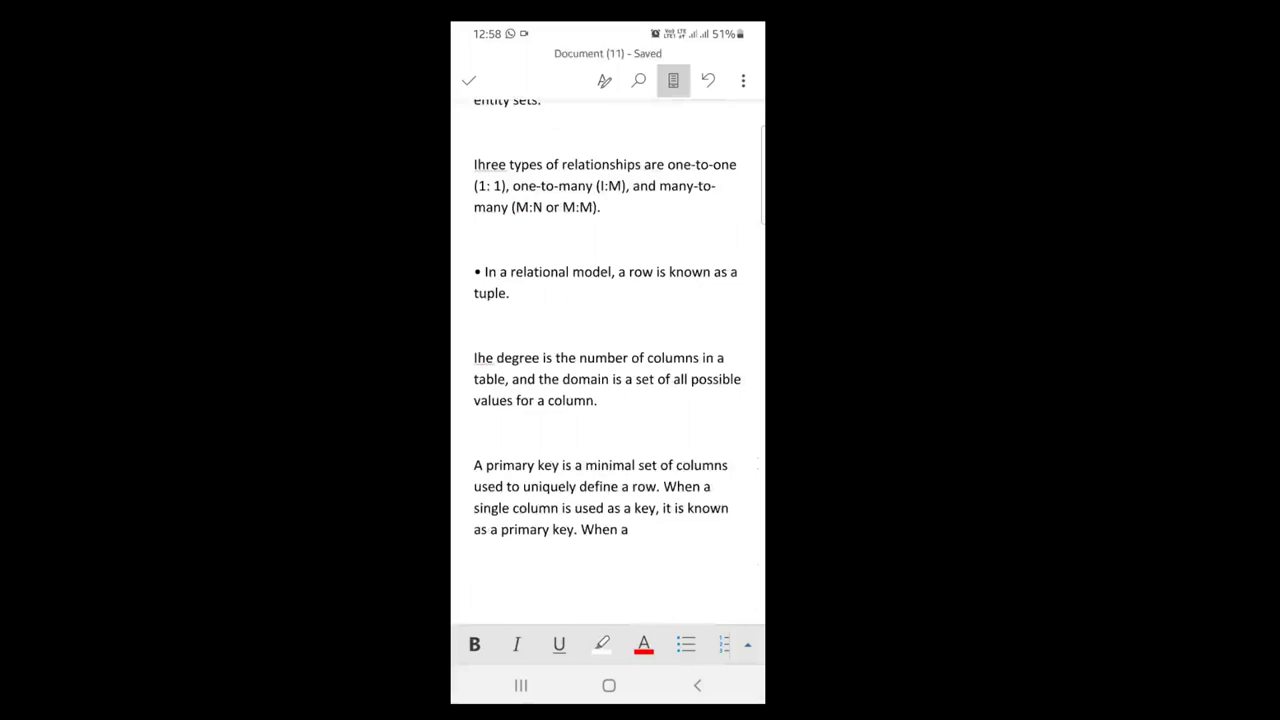
click(604, 80)
Step: Return to the Android home screen with Document (11) left saved in Office
click(609, 685)
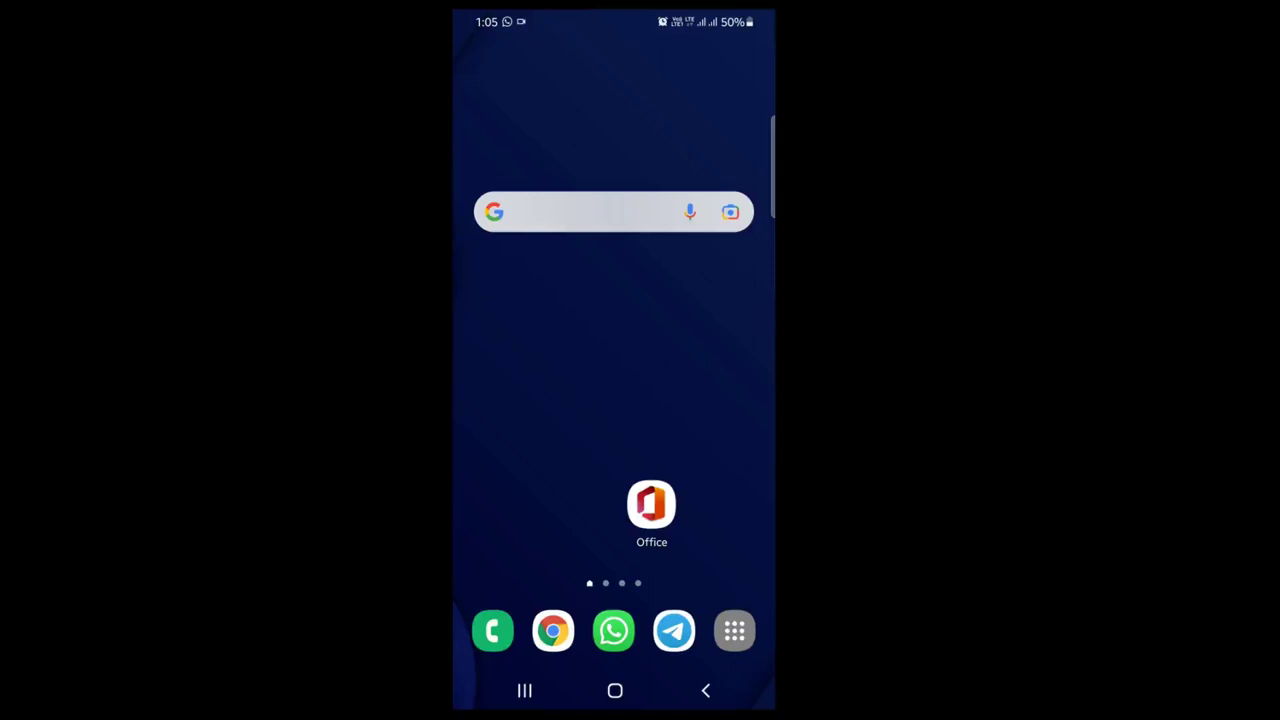
Step: Reopen Office and photograph the printed MARKLIST sheet with Image to Table
click(651, 505)
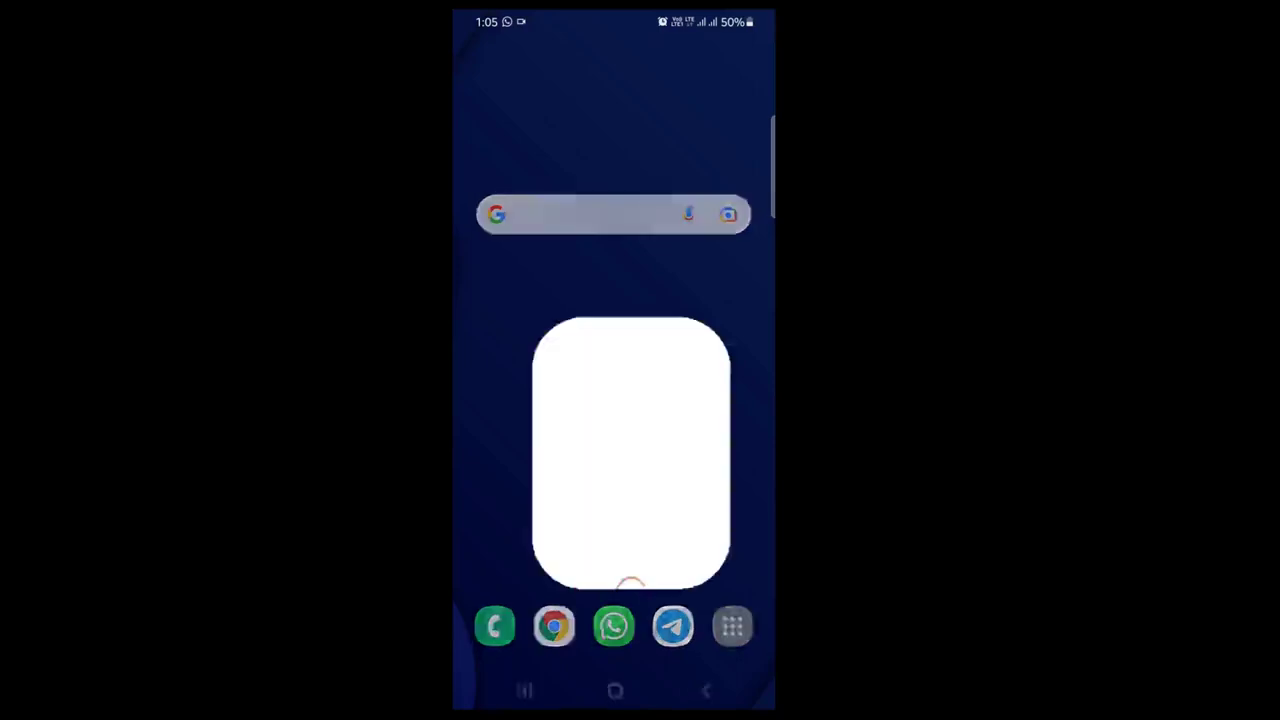
click(706, 645)
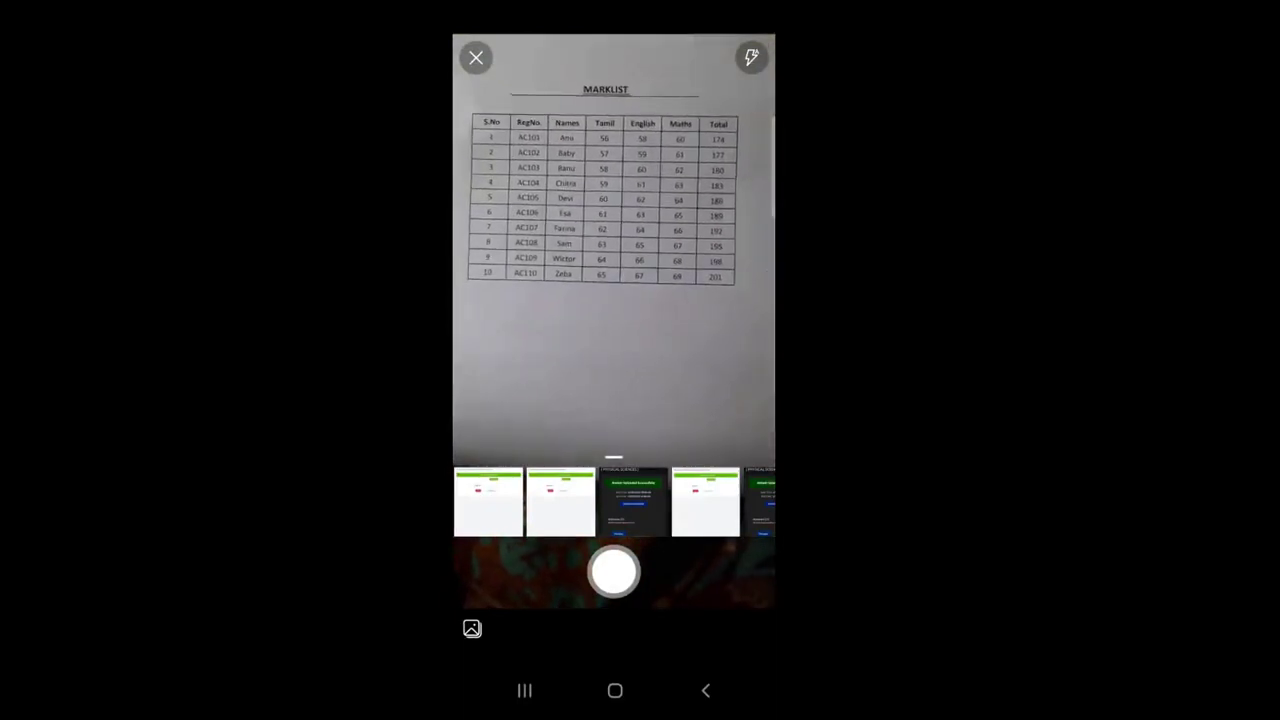
click(614, 572)
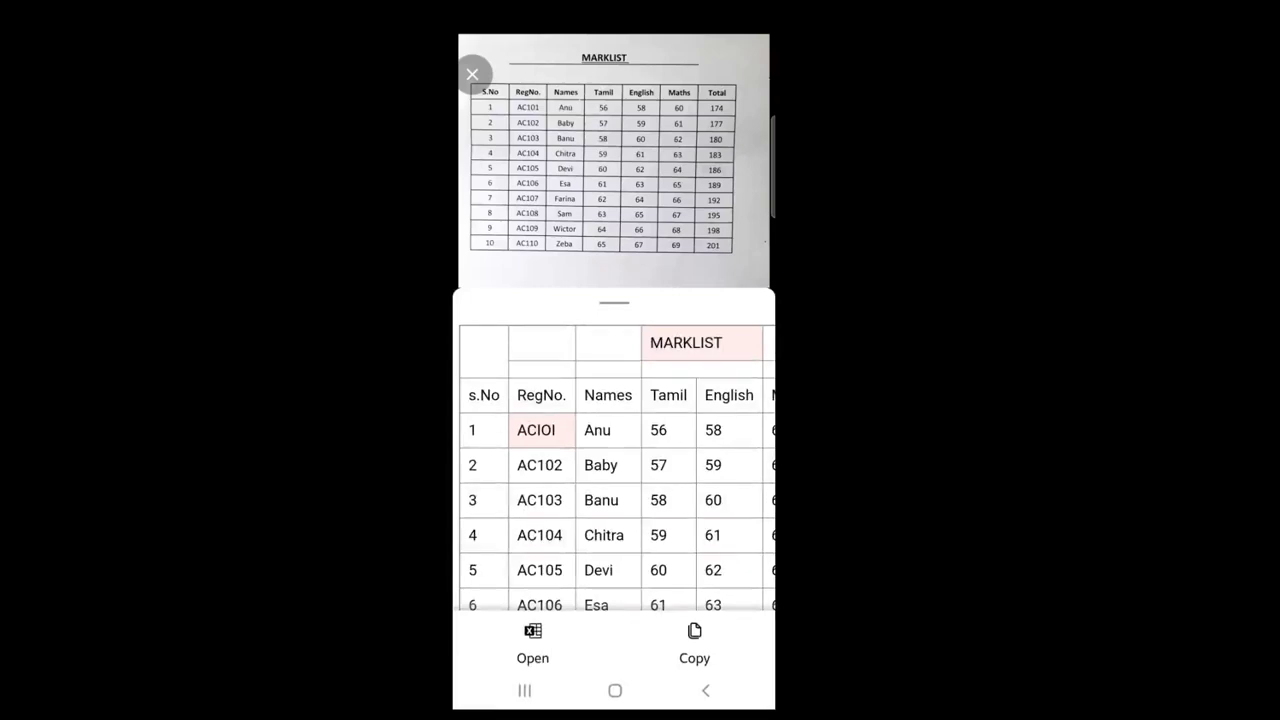
Step: Review flagged items, retitle the table MARKLIST1, ignore ACIOI, ACIIO and Zeba, opening Book (5)
click(533, 645)
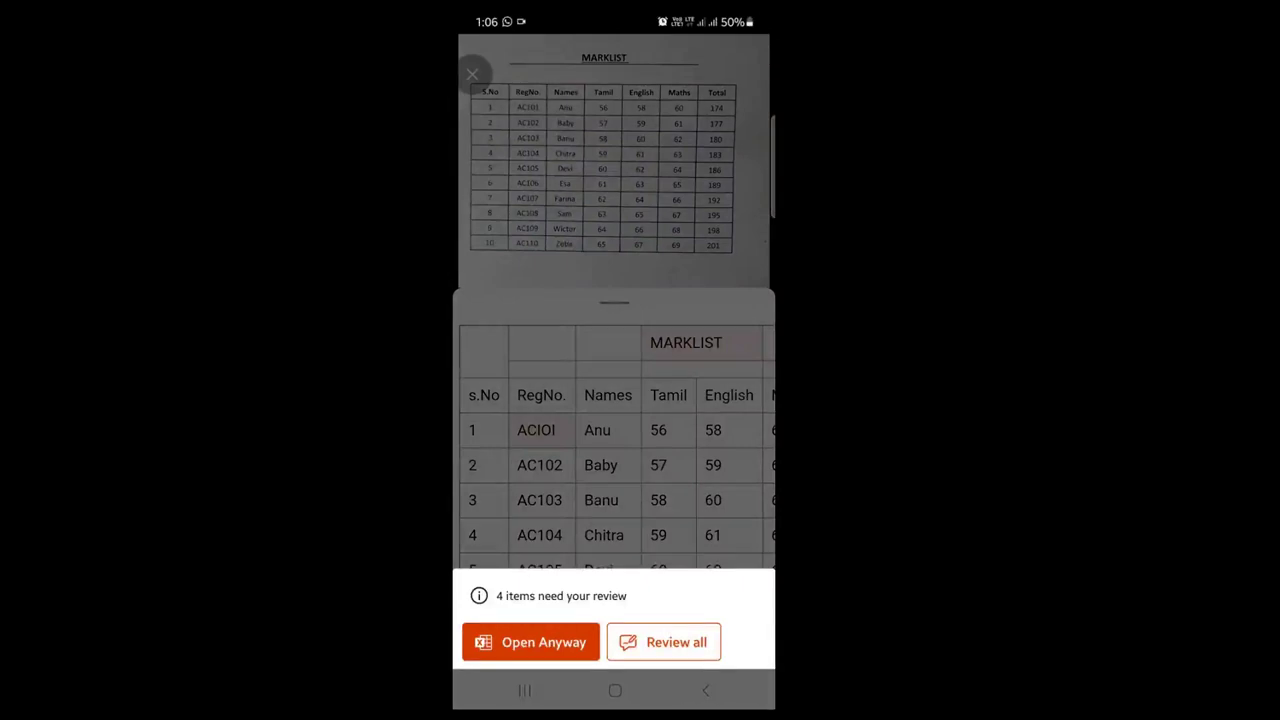
click(663, 642)
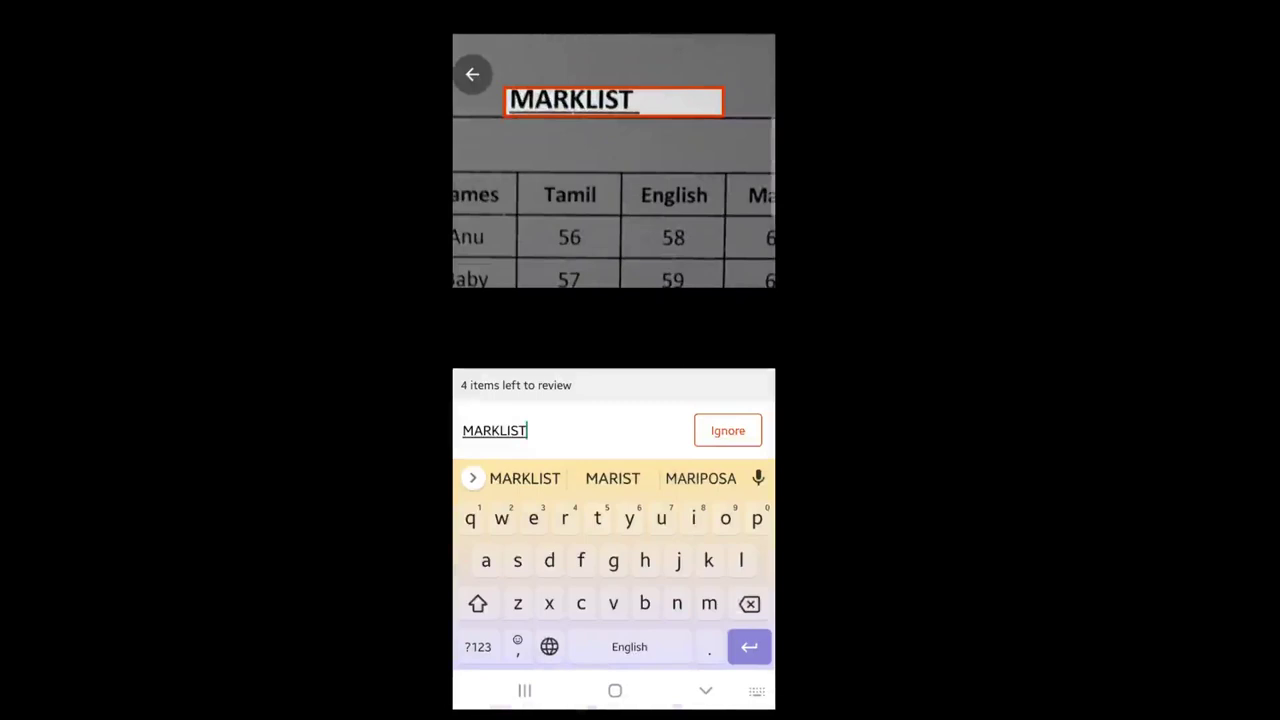
click(477, 646)
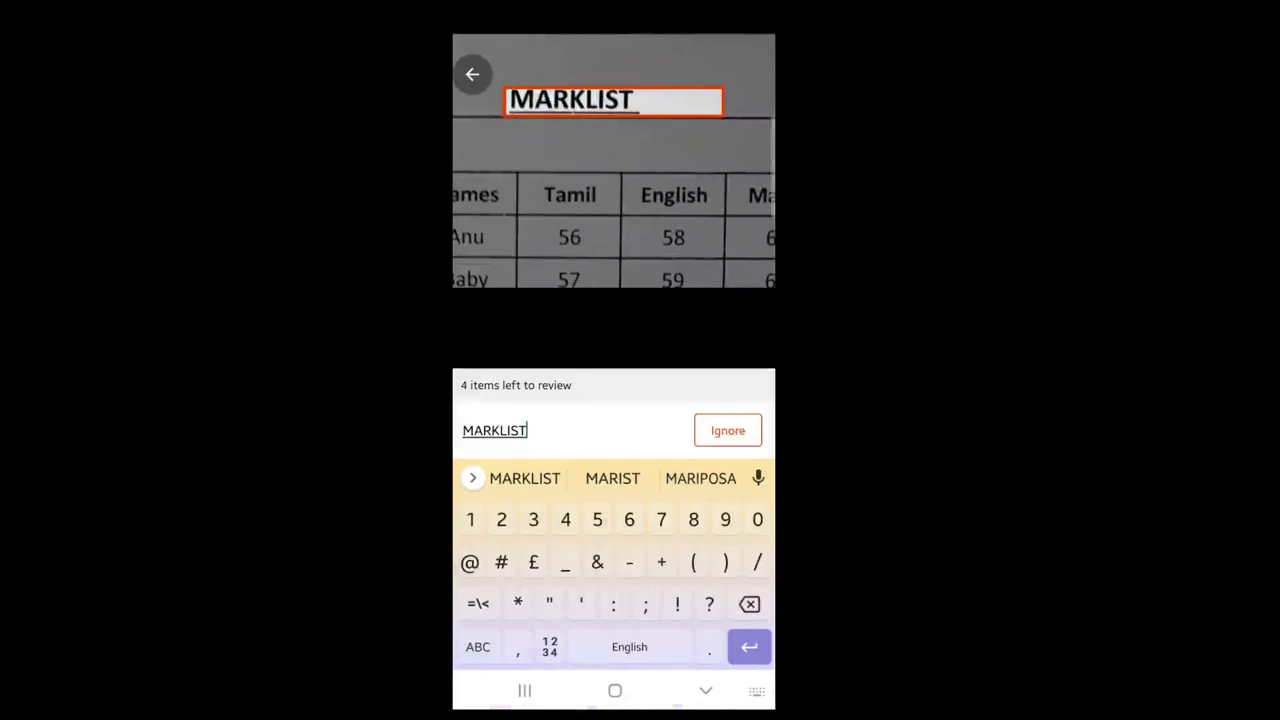
text(1)
click(727, 430)
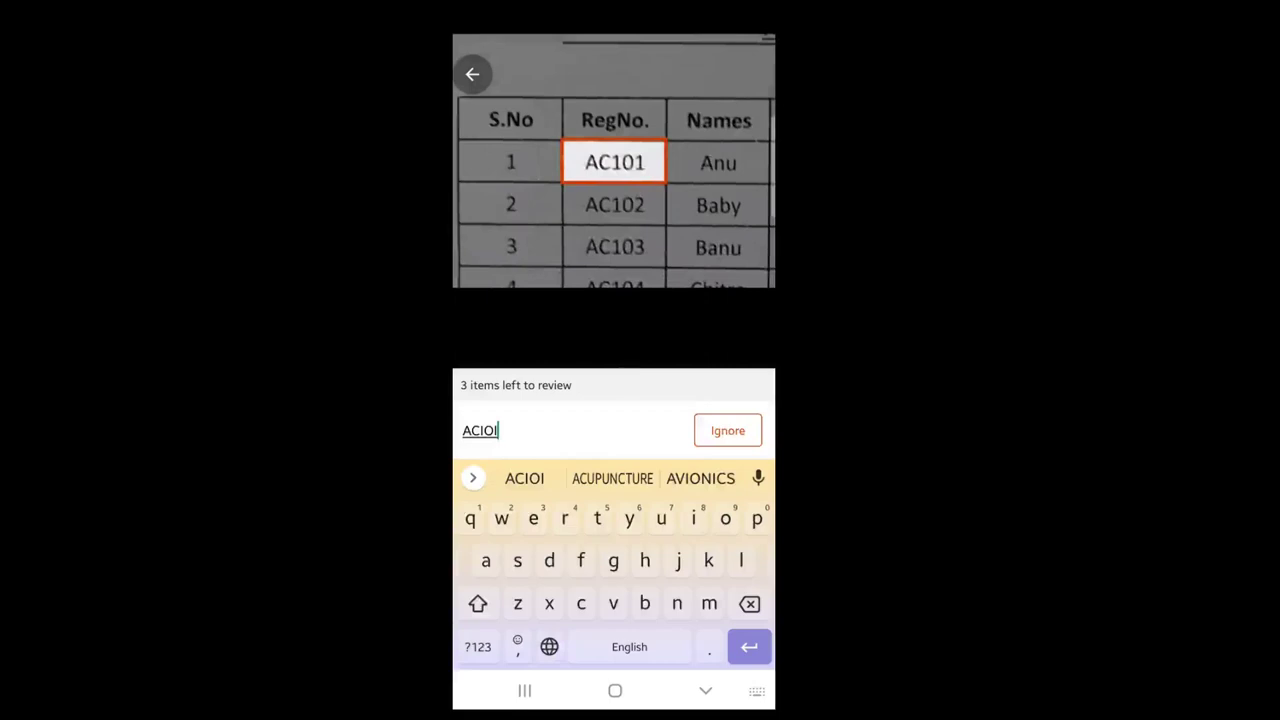
click(727, 430)
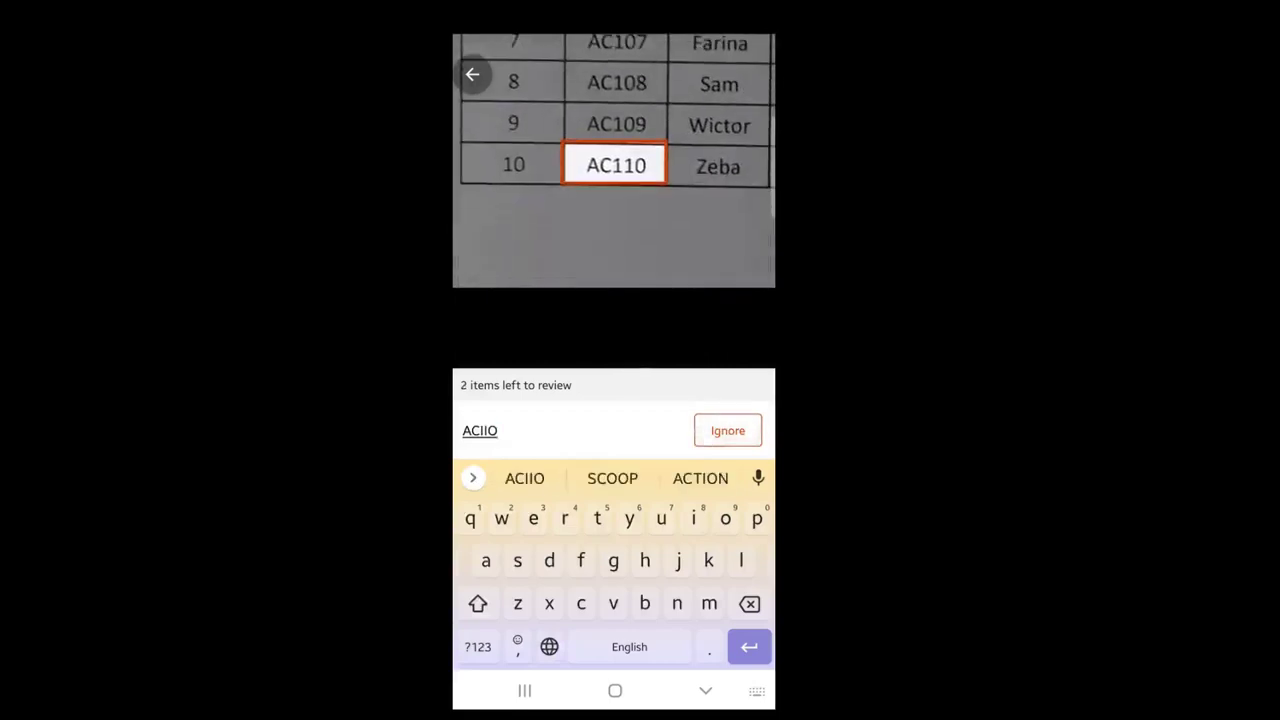
click(727, 430)
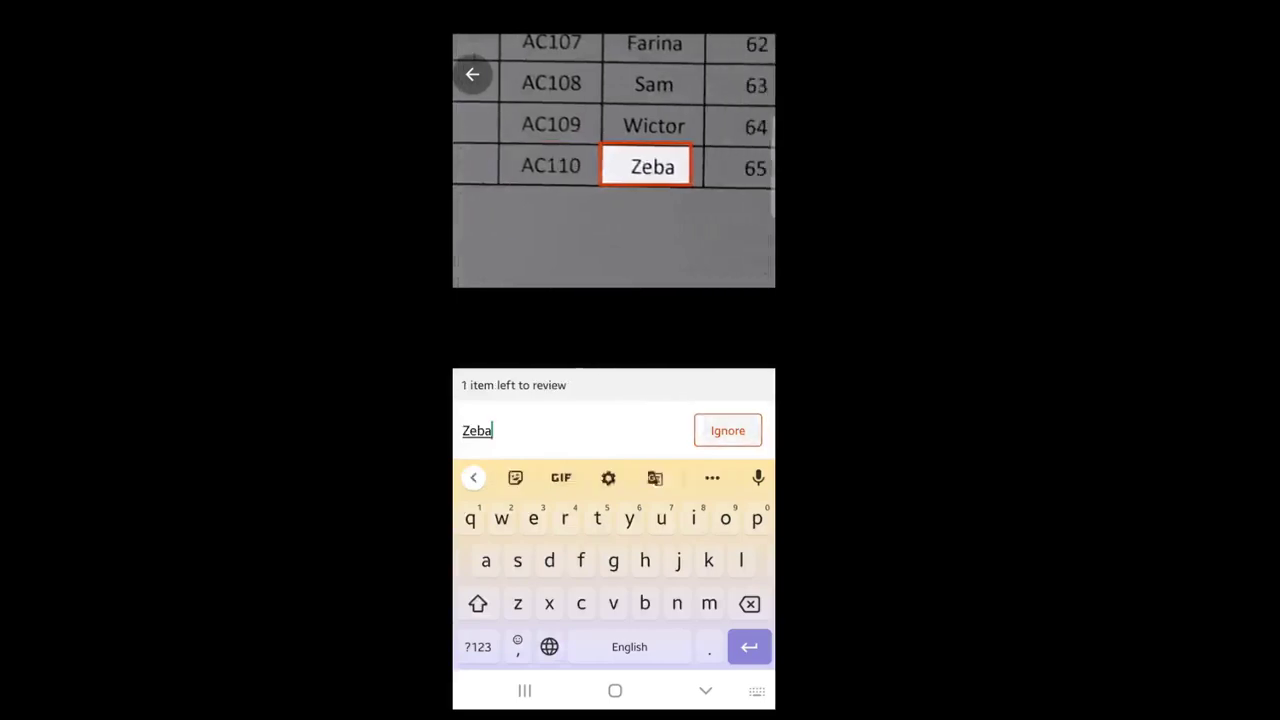
click(727, 430)
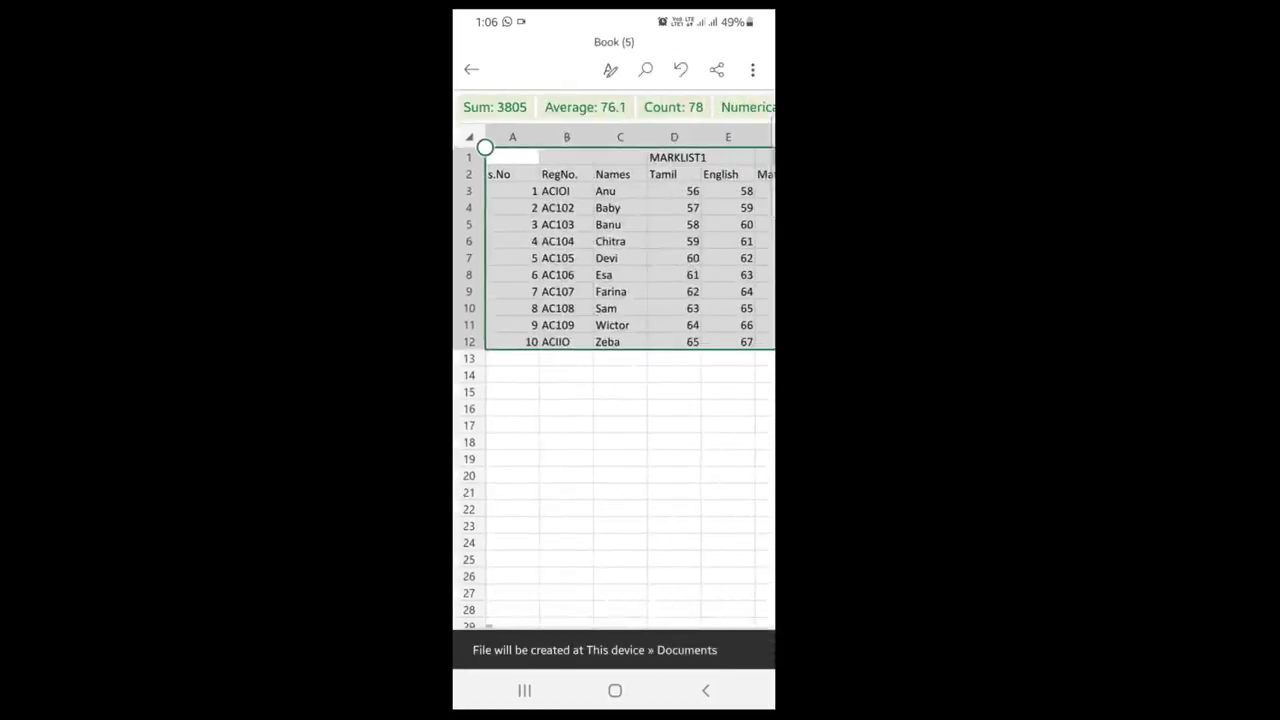
Step: Scroll the Book (5) sheet to show columns A–G, including Maths and Total
scroll(614, 300, down, 3)
scroll(614, 300, down, 1)
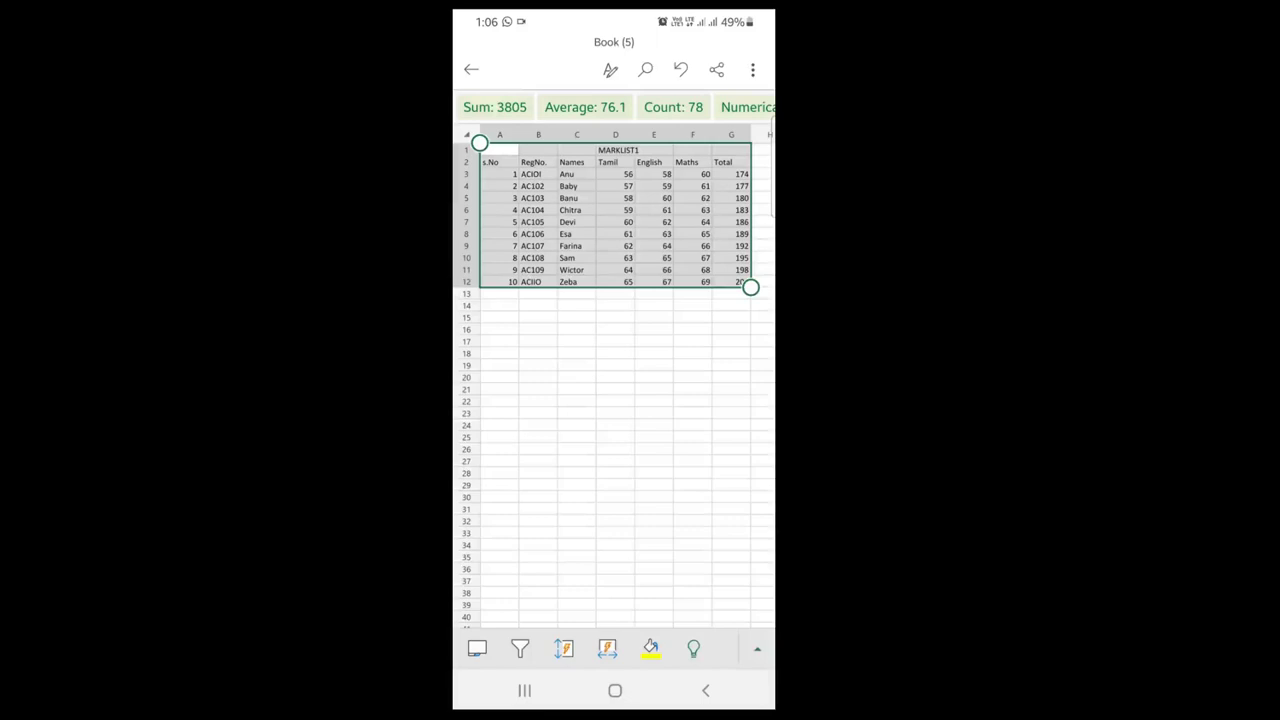
Step: Apply All Borders to every cell of the marklist table
click(610, 69)
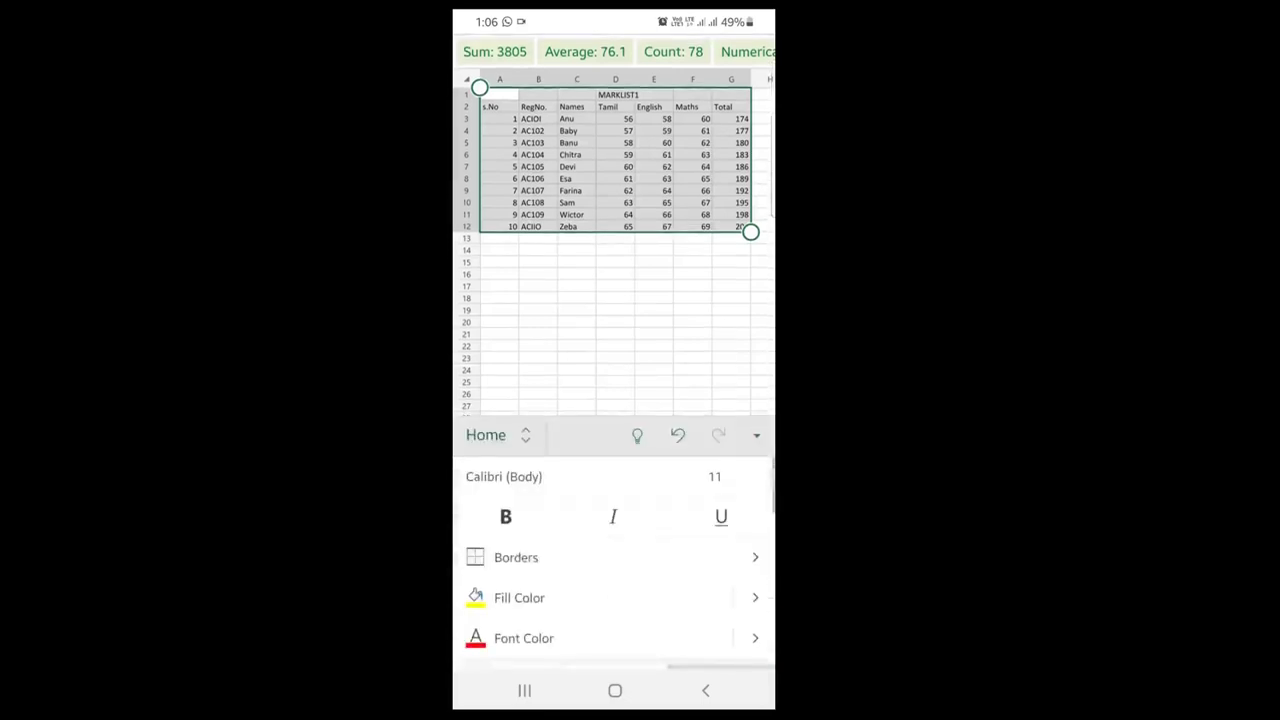
click(516, 557)
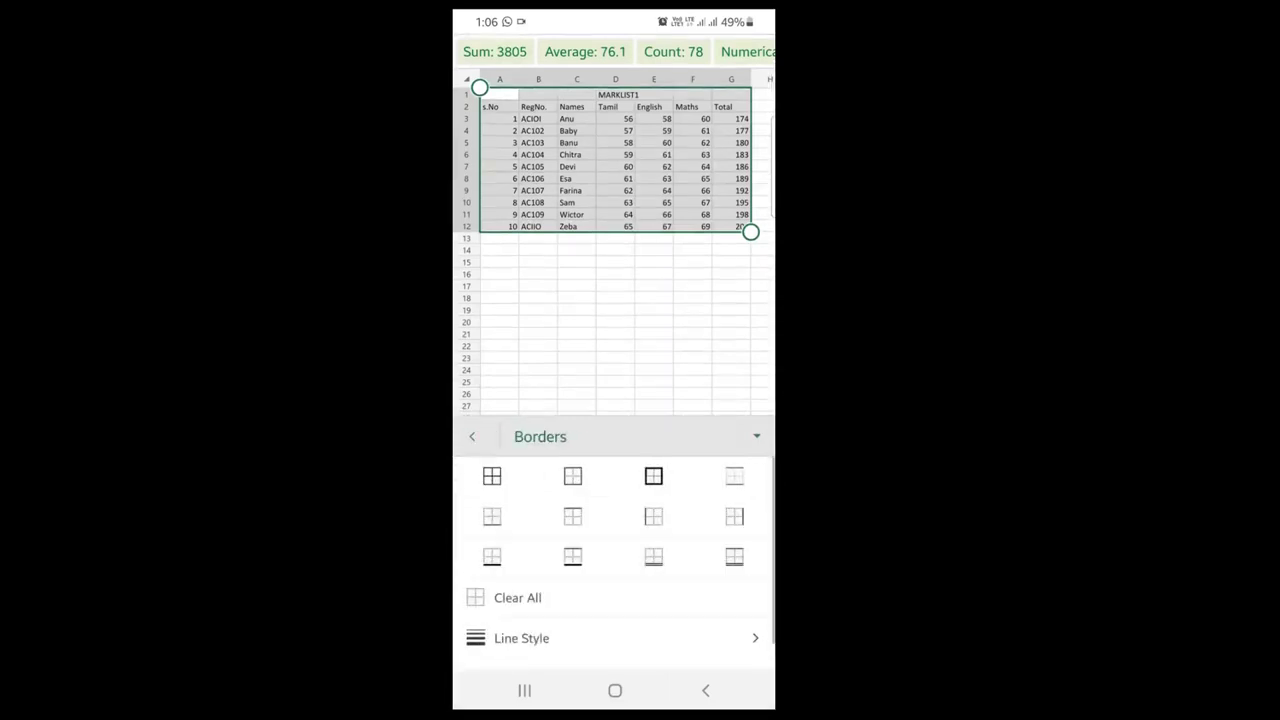
click(491, 474)
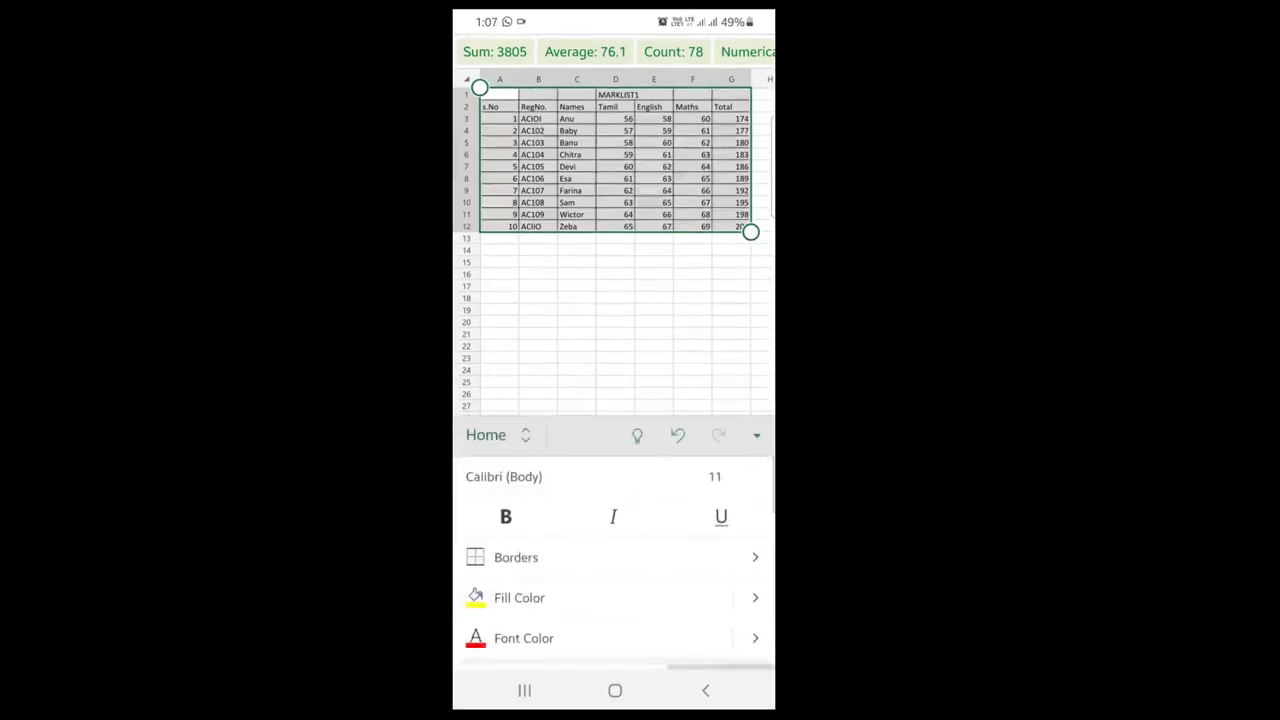
Step: Centre the marklist contents both vertically (Middle Align) and horizontally (Center)
scroll(615, 560, down, 3)
click(613, 557)
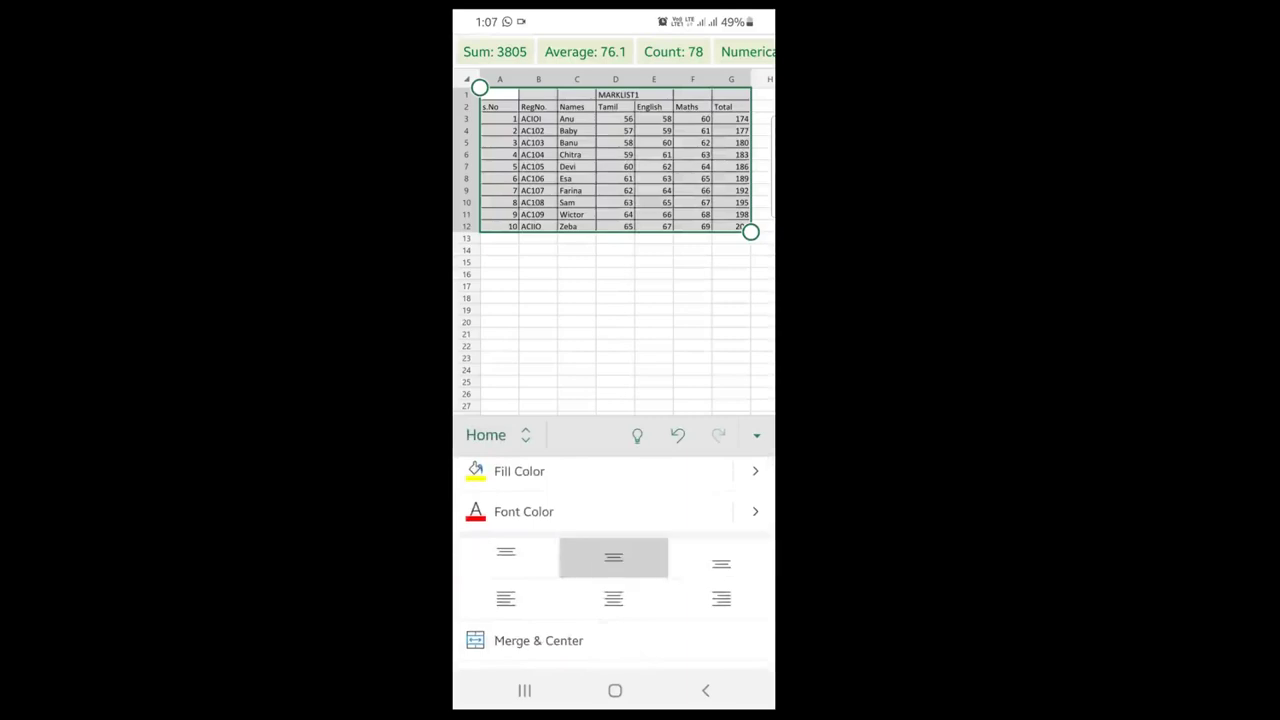
click(613, 598)
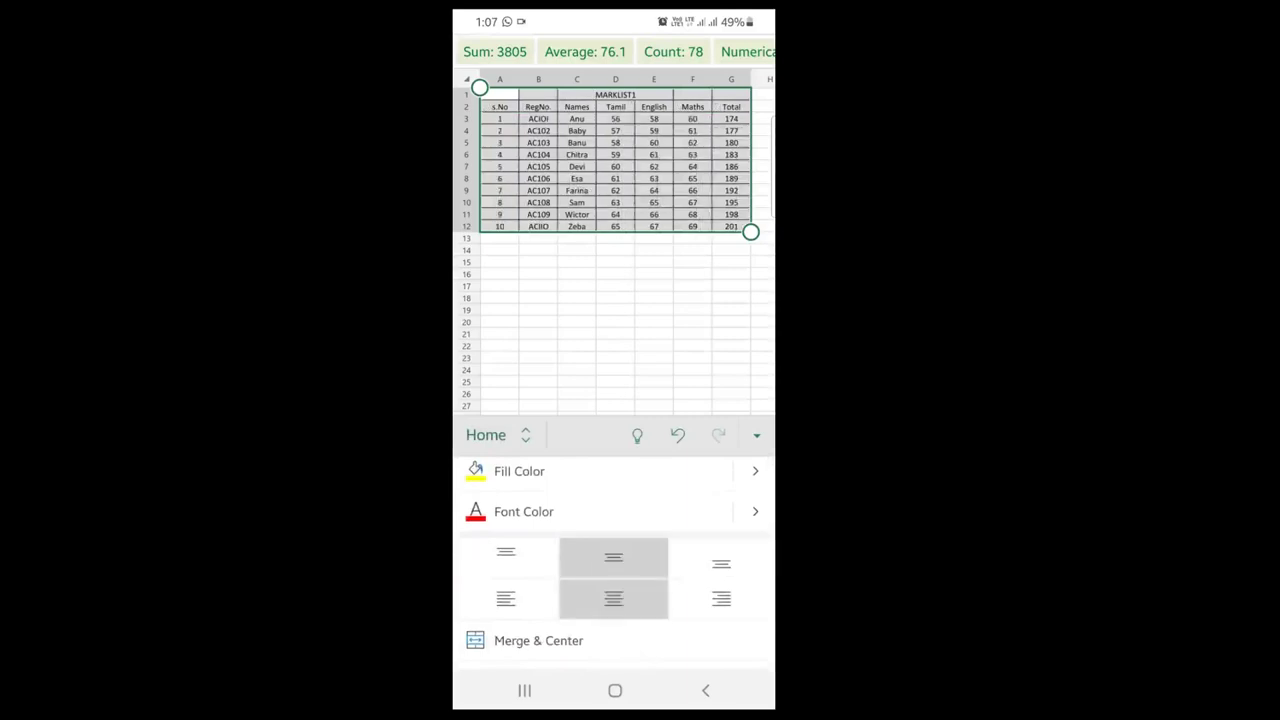
Step: Collapse the ribbon and close Book (5) back to the recent files
scroll(615, 560, down, 2)
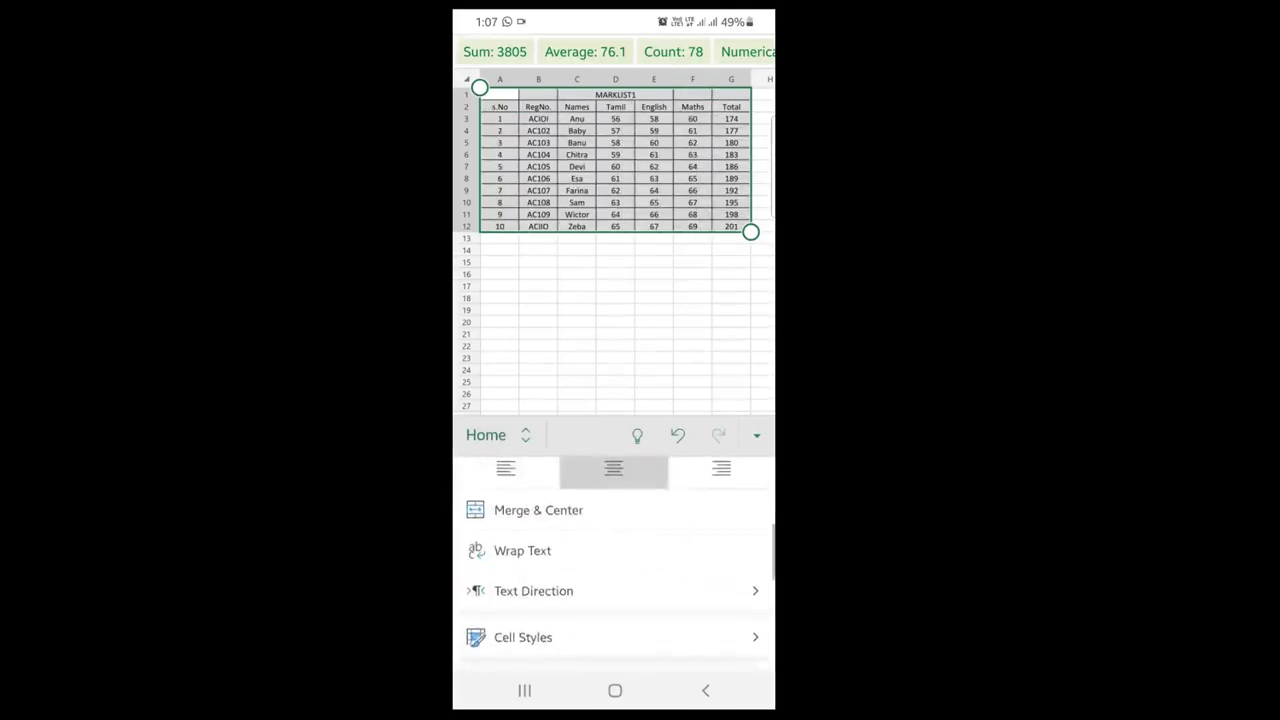
scroll(615, 560, up, 5)
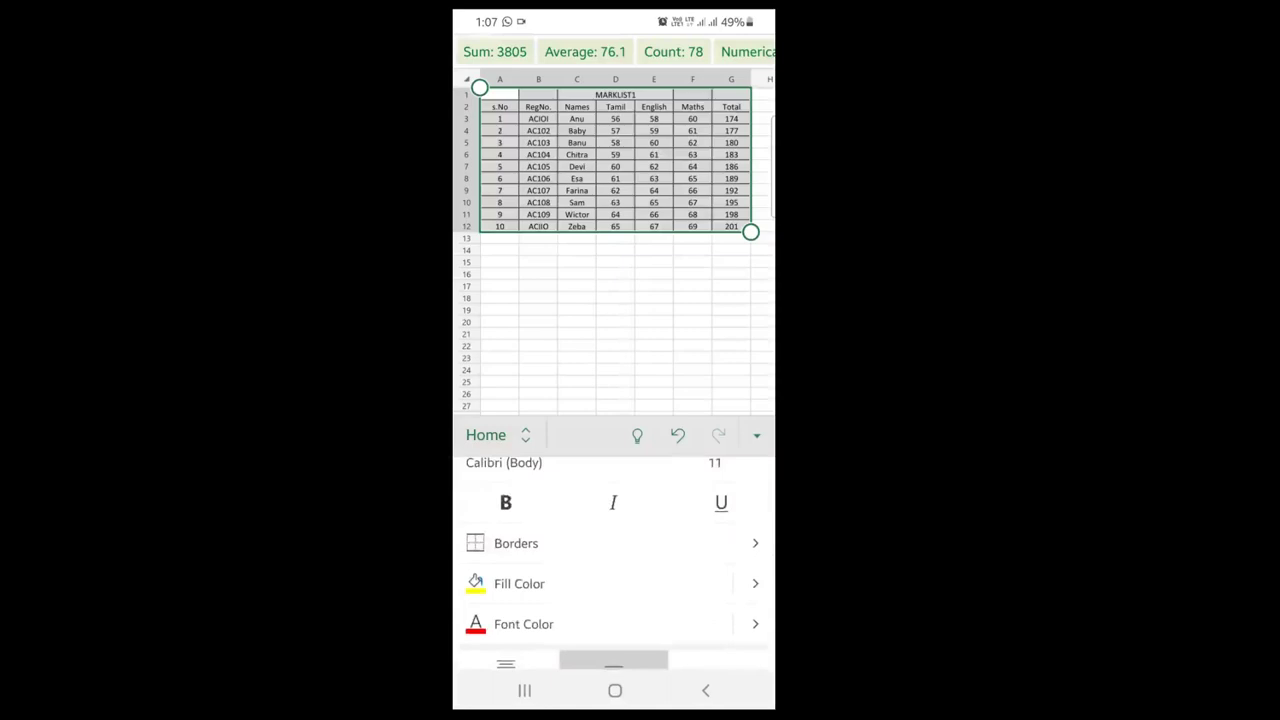
click(705, 690)
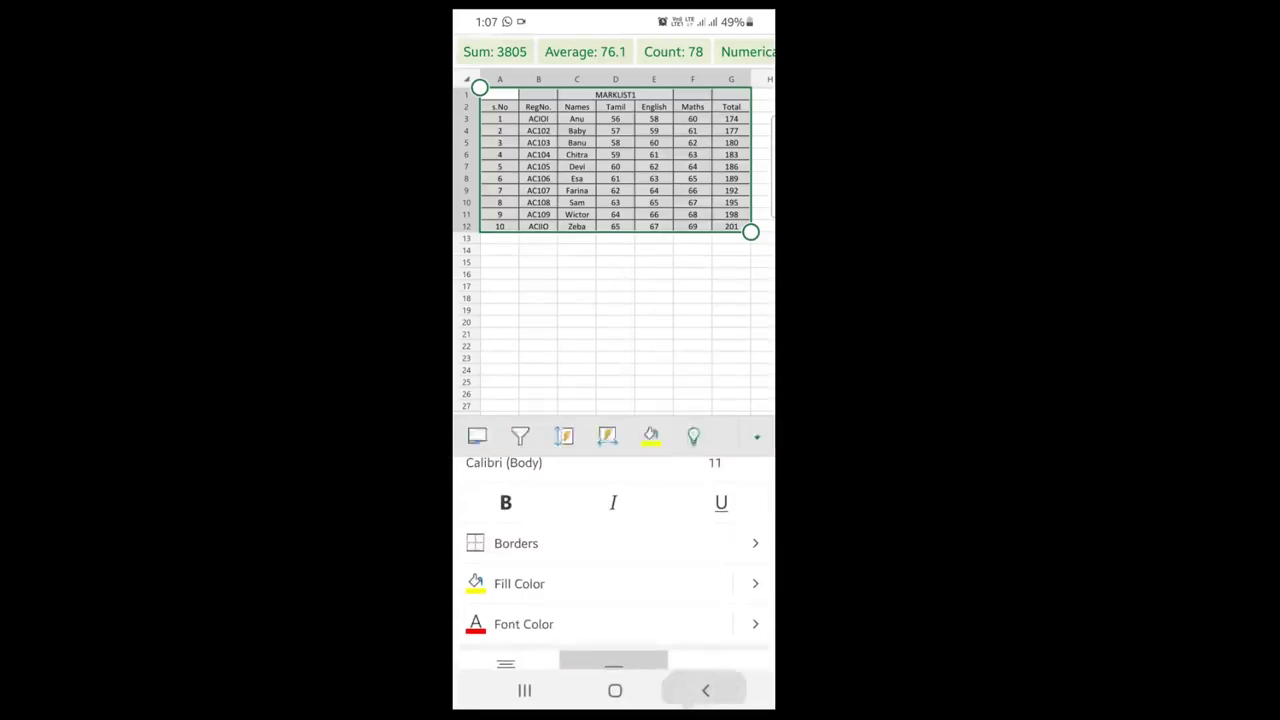
click(471, 69)
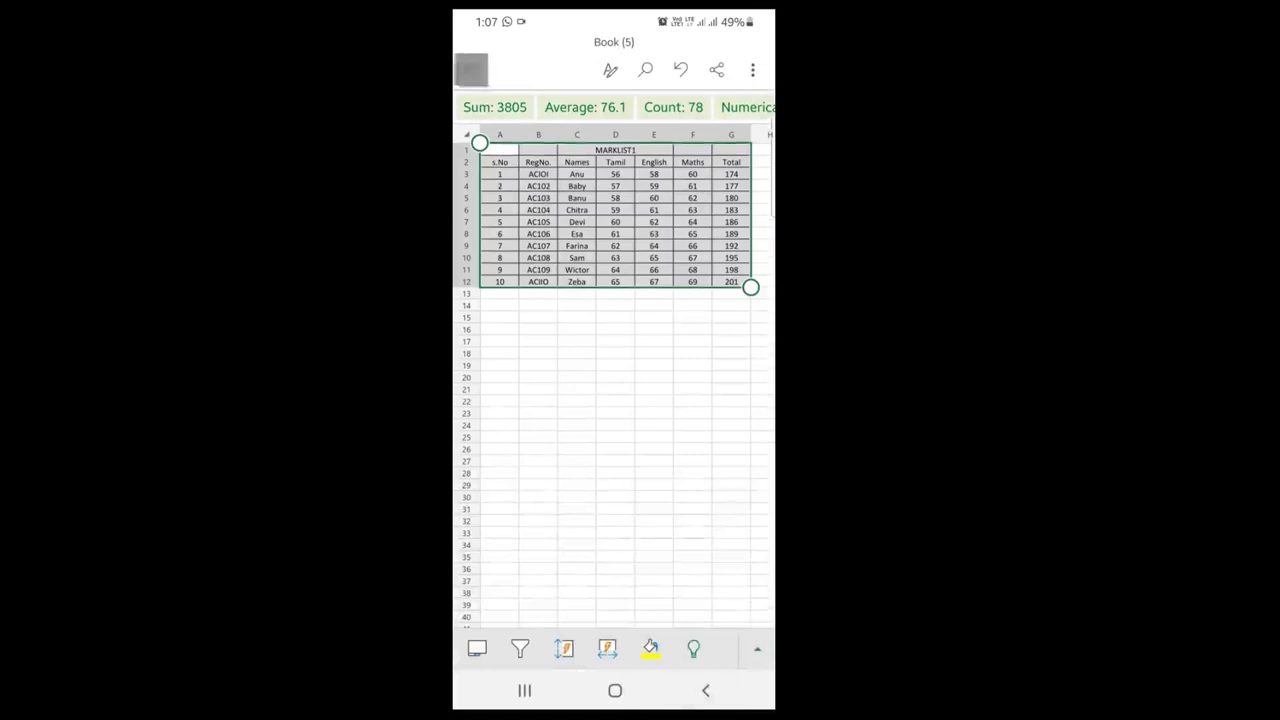